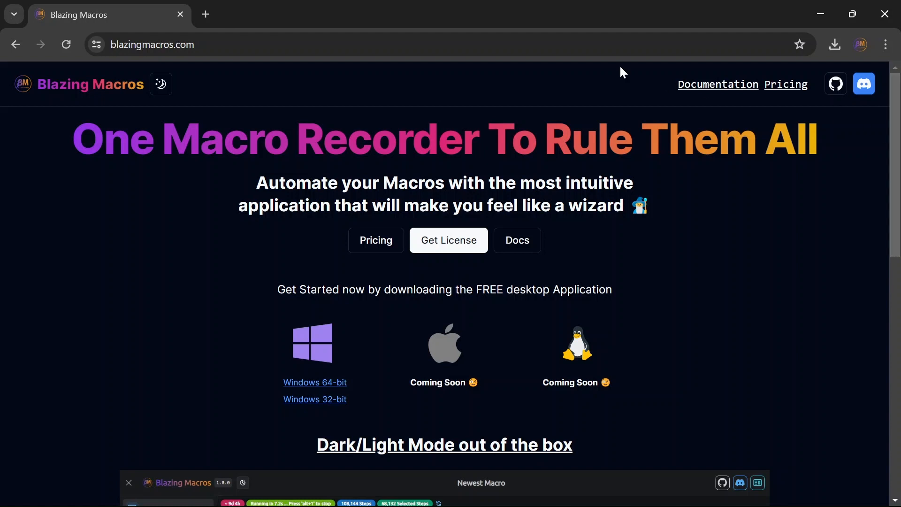
- Download the Windows 64-bit installer of Blazing Macros from blazingmacros.com
drag(250, 44, 230, 44)
double_click(196, 45)
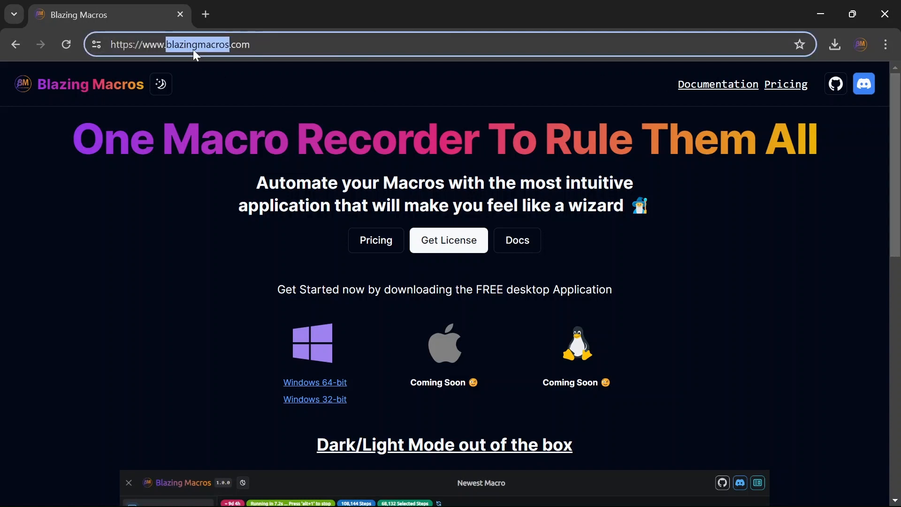
key(End)
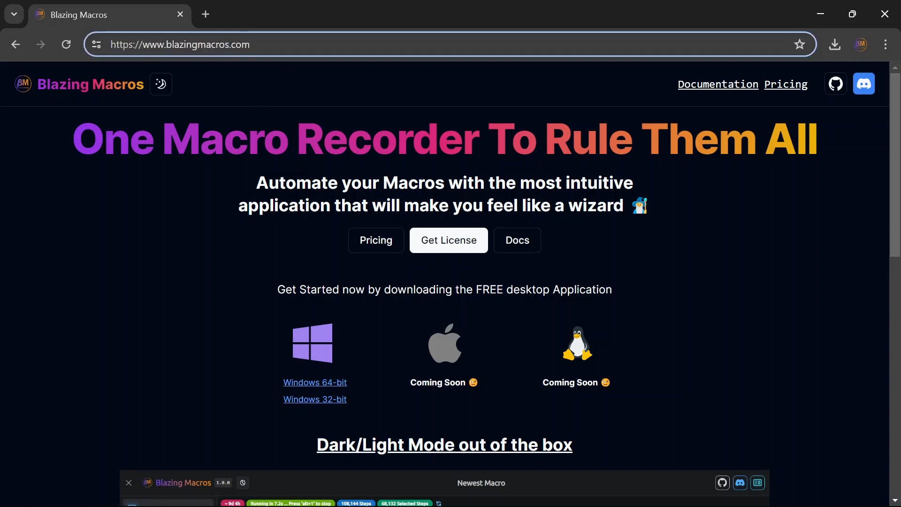
click(315, 350)
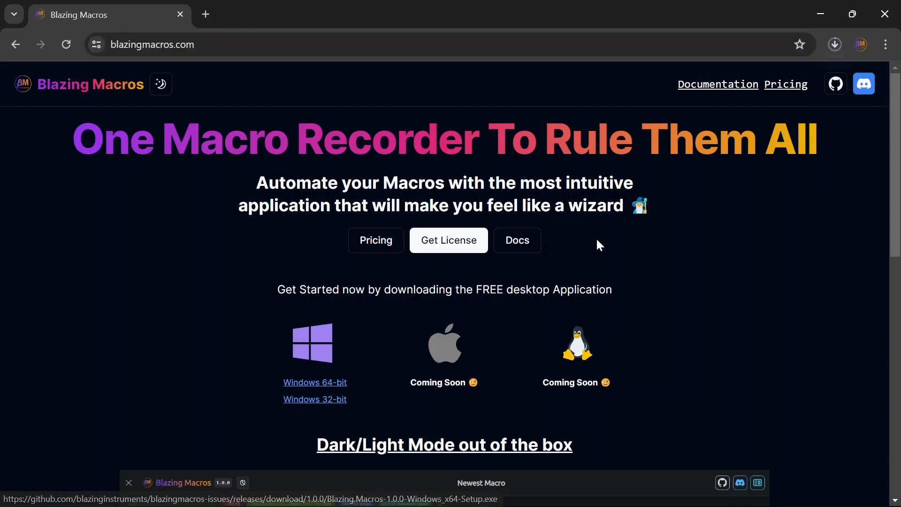
- Examine the features of the Free and Pro plans on the website's pricing page
click(453, 247)
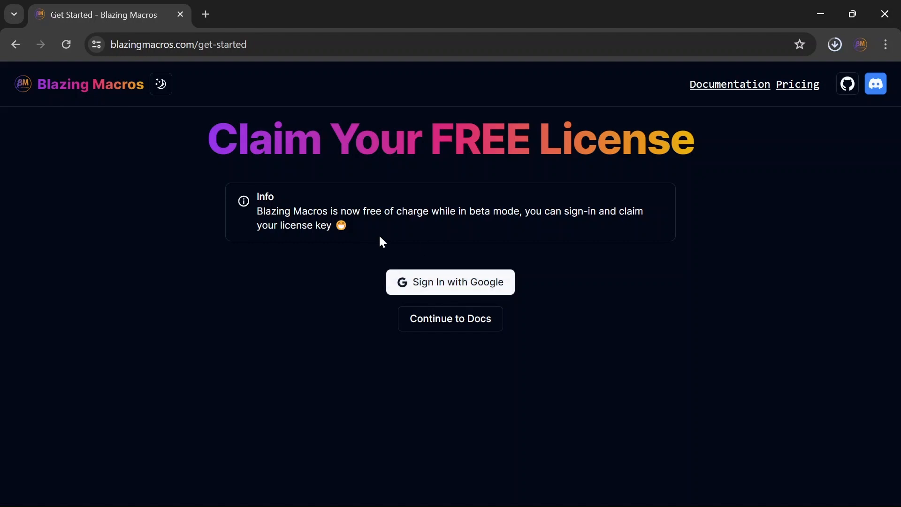
click(796, 92)
scroll(235, 258, down, 2)
drag(217, 216, 362, 408)
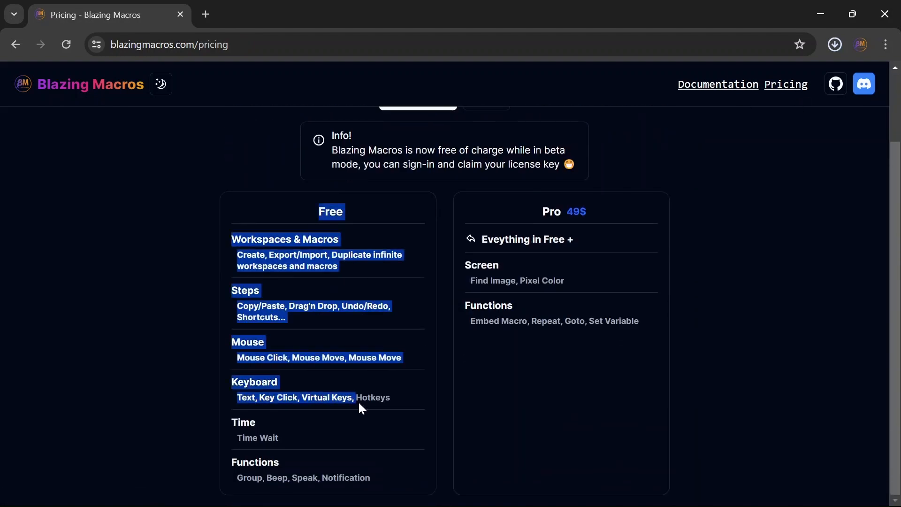
drag(230, 210, 367, 437)
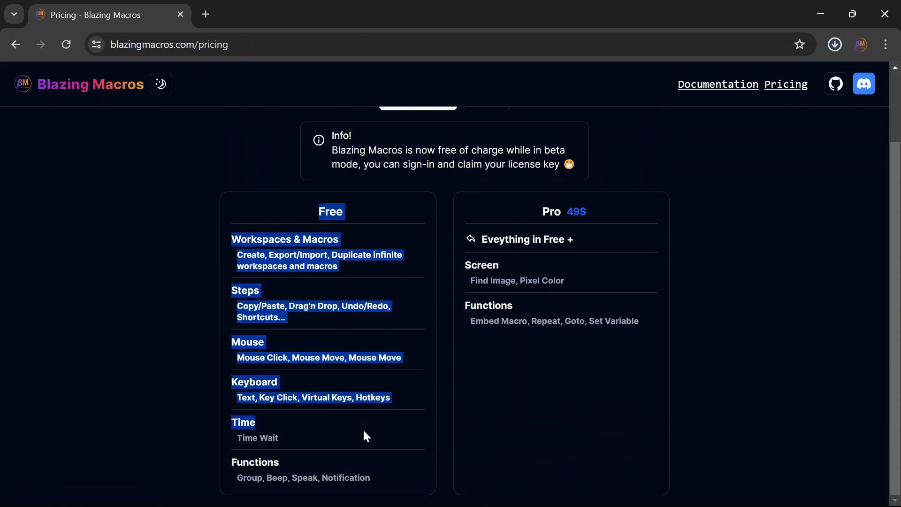
click(382, 479)
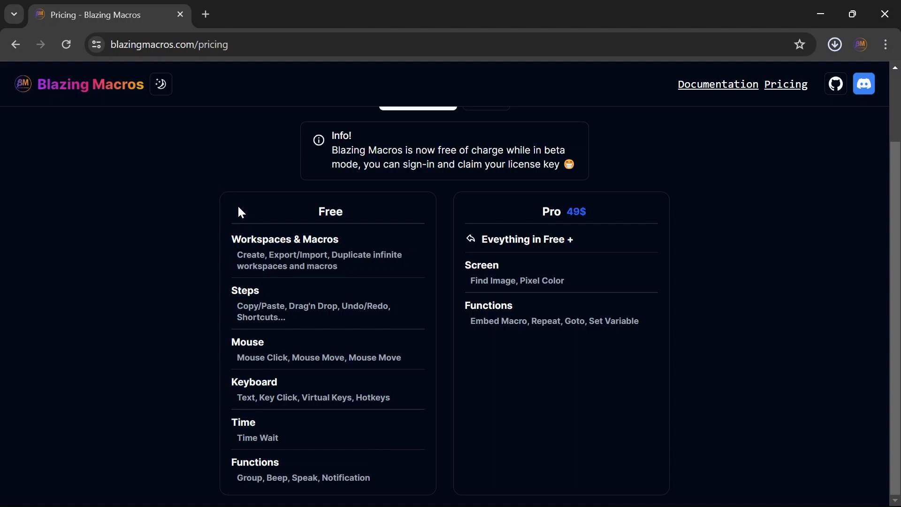
drag(295, 207, 334, 323)
click(334, 324)
scroll(571, 303, up, 3)
triple_click(607, 298)
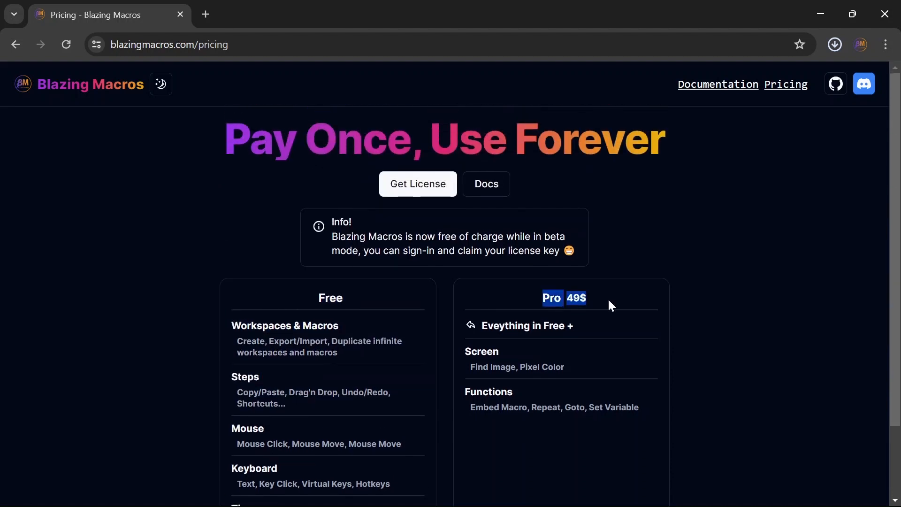
click(599, 299)
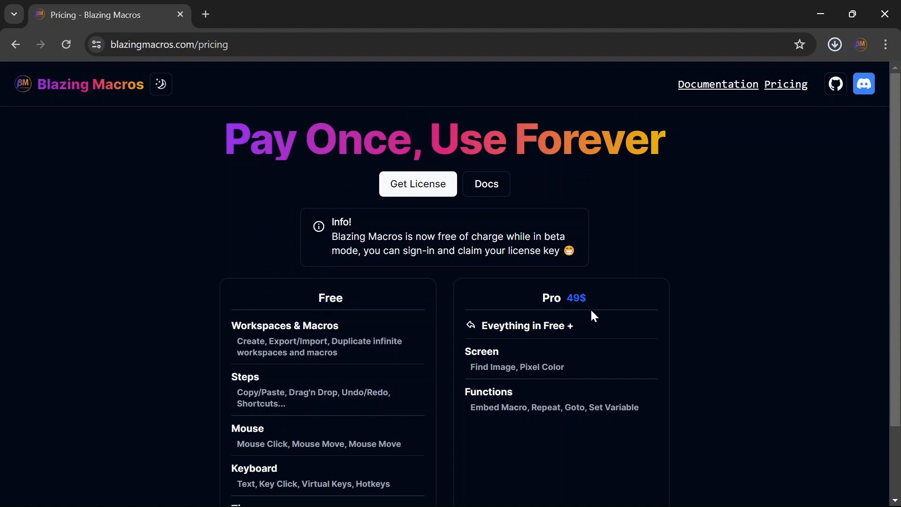
- Claim the free license by signing in with Google and select the generated license key for copying
click(420, 185)
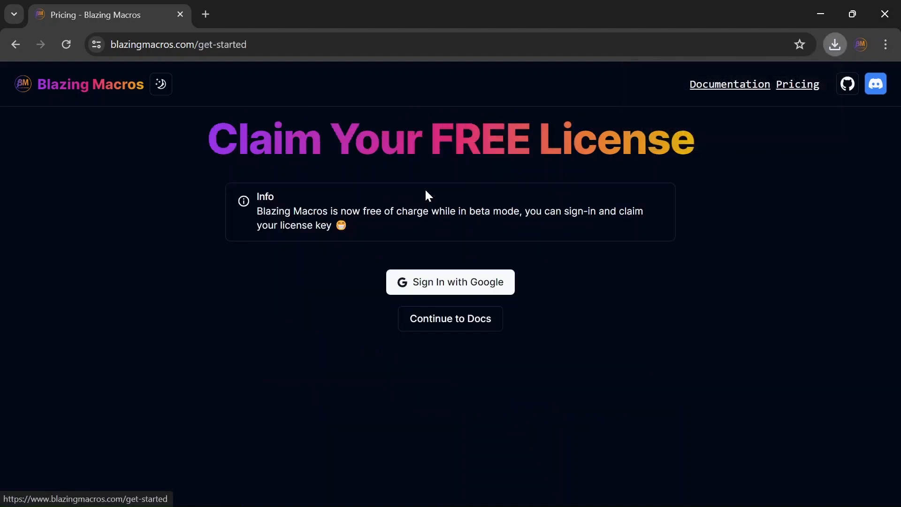
click(453, 286)
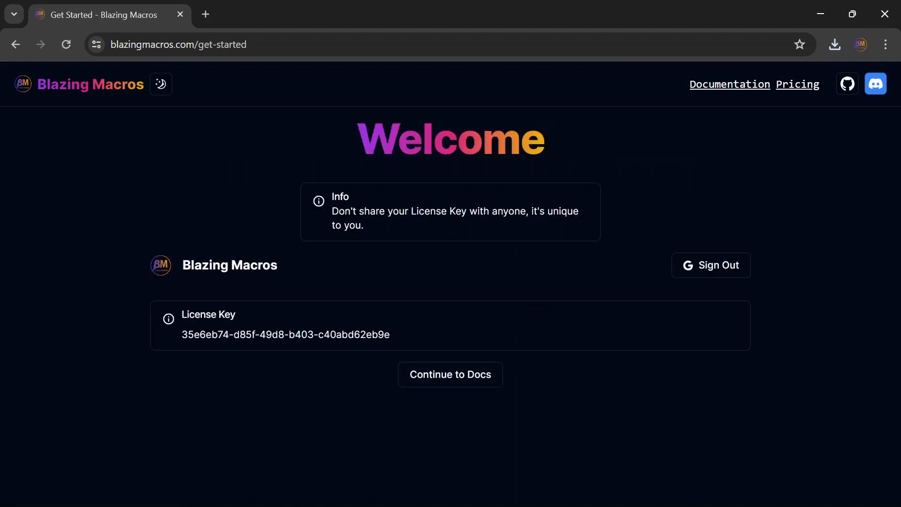
drag(178, 338, 391, 335)
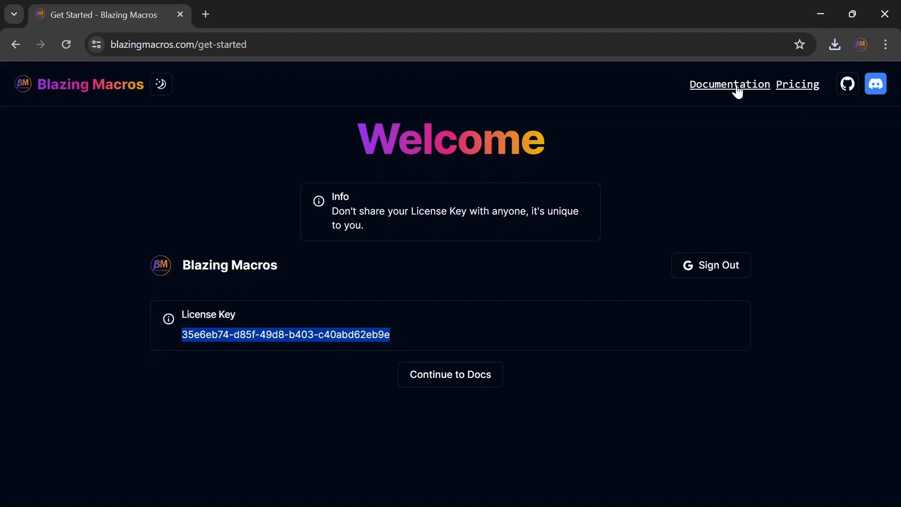
- Run the newly downloaded Blazing.Macros-1.0.0-Windows_x64-Setup (1).exe, reviewing the SmartScreen details and allowing it to run anyway
click(833, 44)
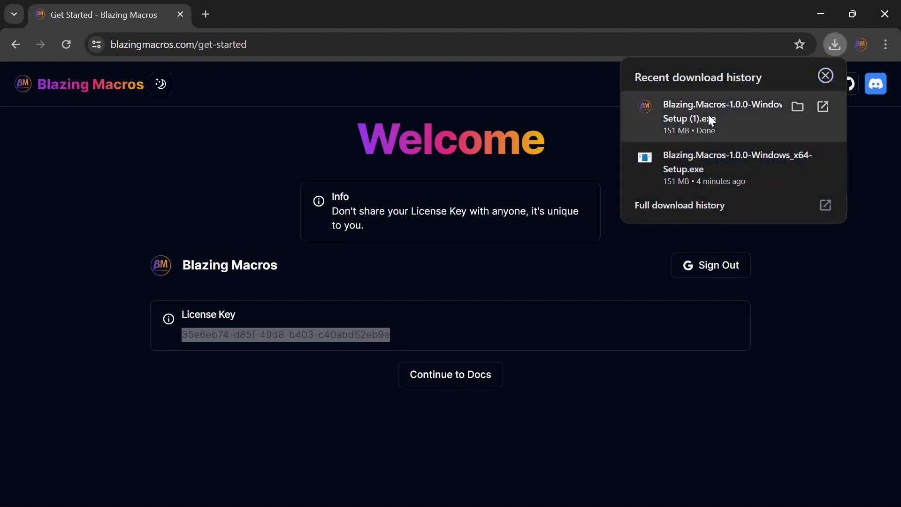
click(731, 121)
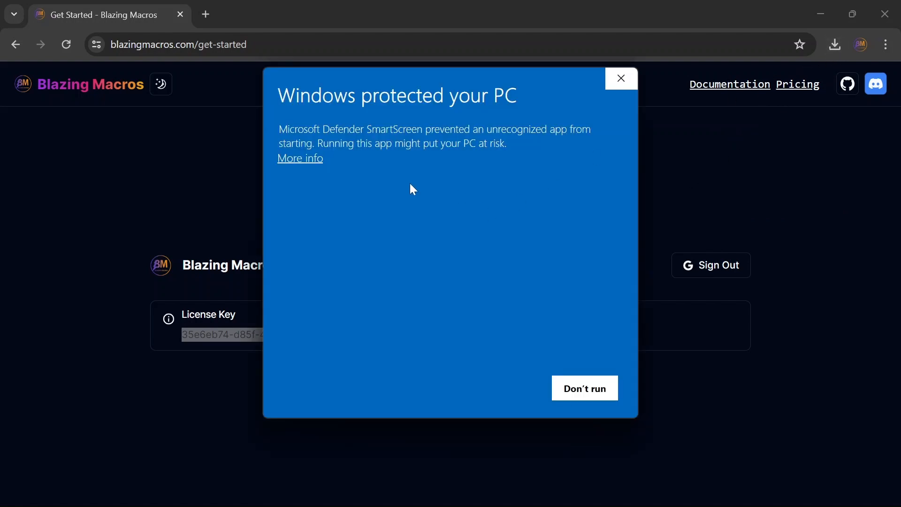
click(300, 159)
drag(278, 95, 518, 96)
click(518, 95)
drag(328, 197, 427, 199)
click(438, 154)
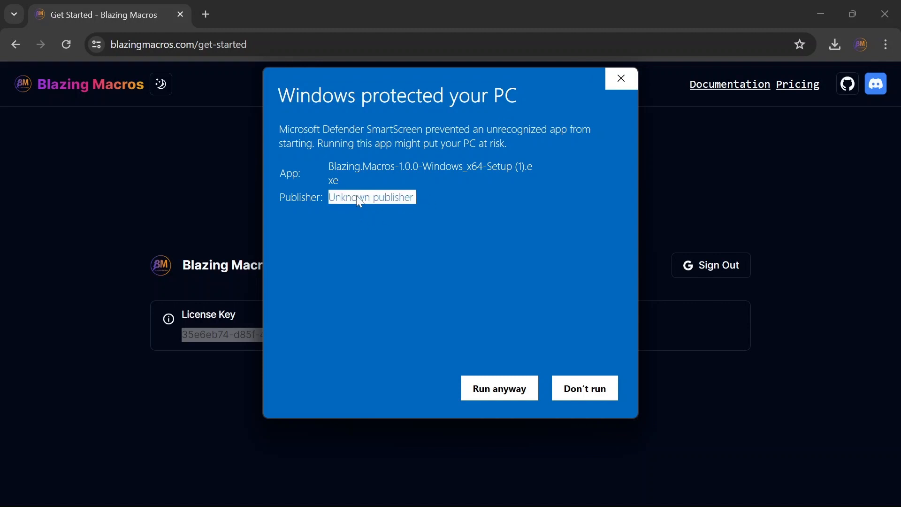
click(330, 198)
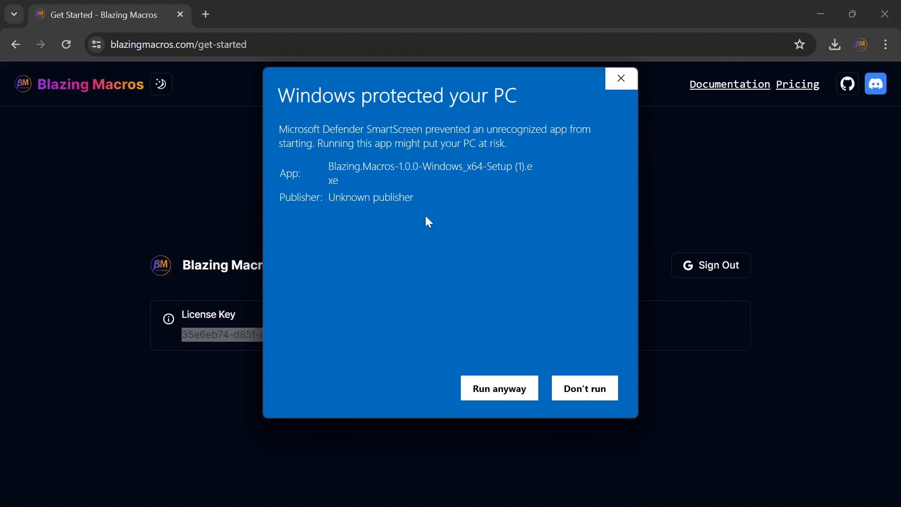
click(498, 389)
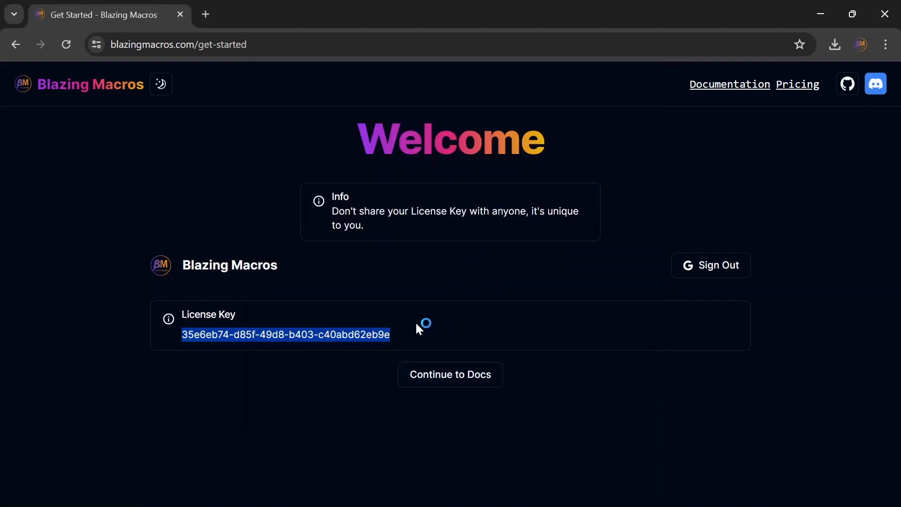
- Install Blazing Macros in the default destination folder and finish setup with the Run Blazing Macros option enabled
click(529, 374)
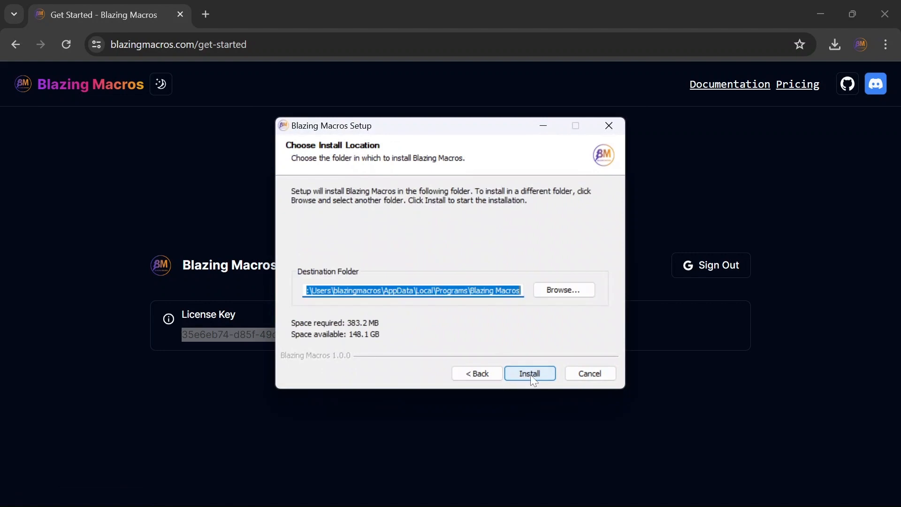
click(530, 374)
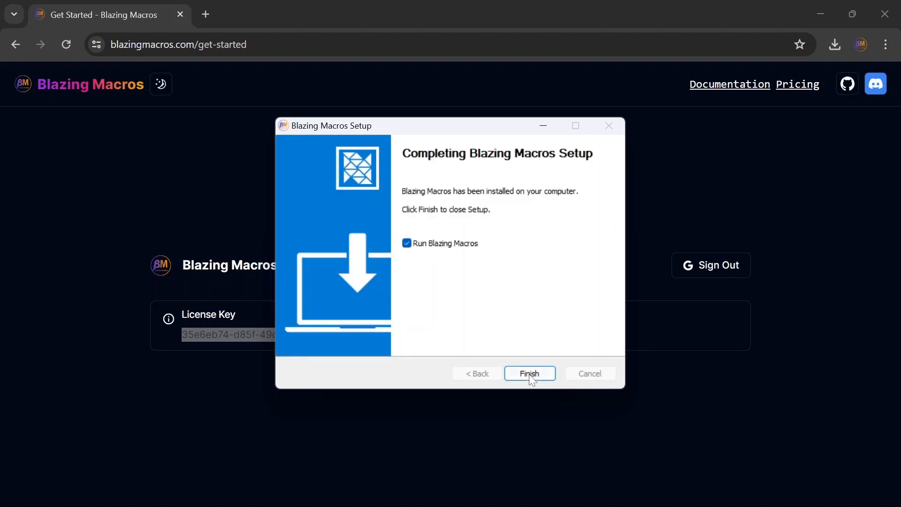
click(529, 372)
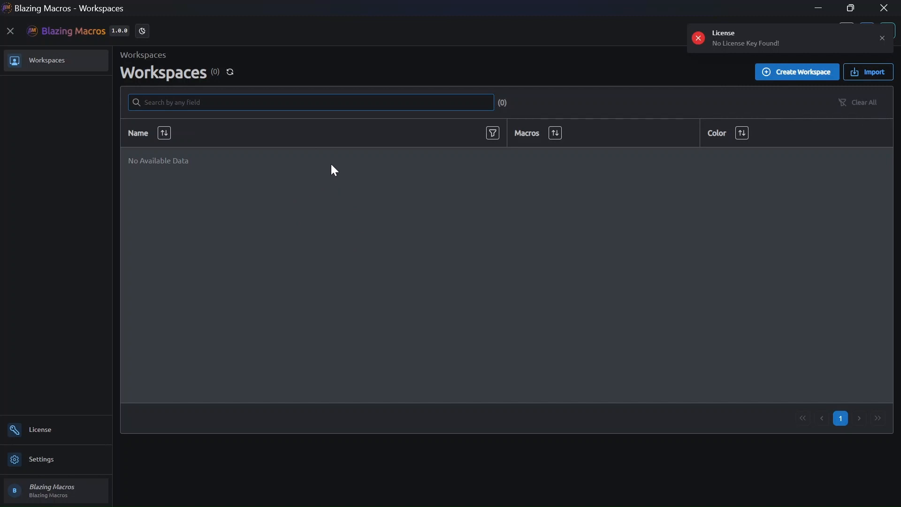
- Activate the application by pasting the license key on the License page, and reveal the hidden key
click(882, 38)
click(54, 428)
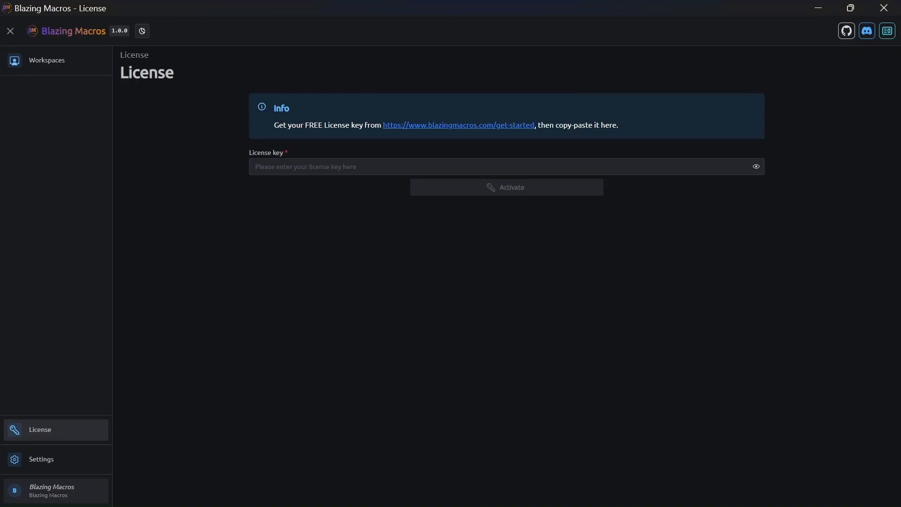
click(375, 167)
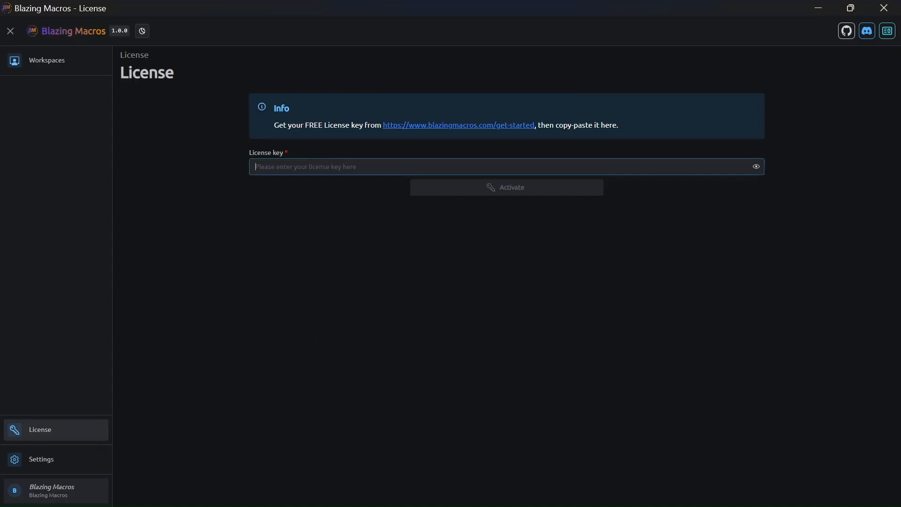
key(ctrl+v)
click(415, 193)
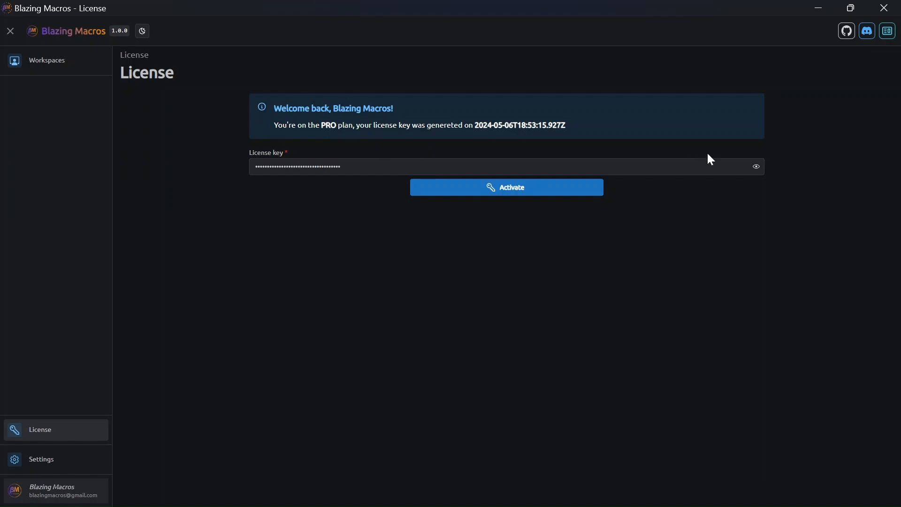
click(756, 166)
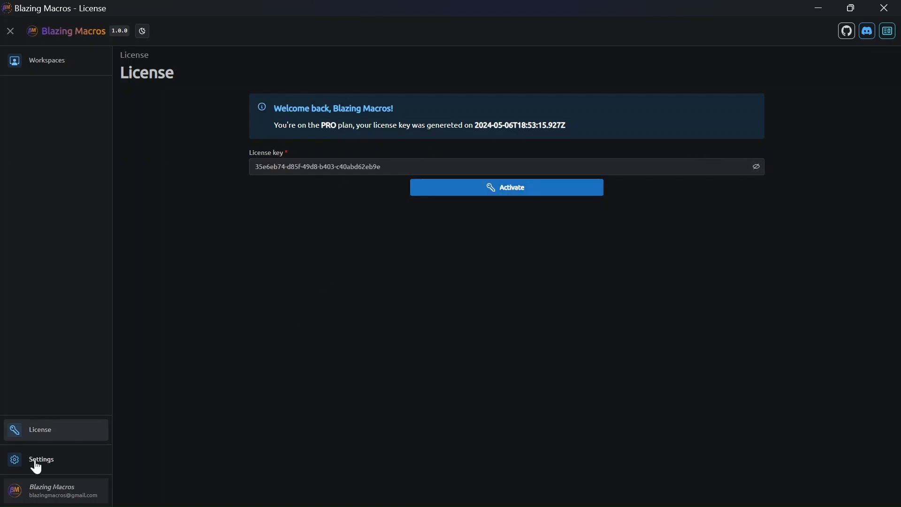
- Create a workspace named "My First Workspace" with the default red color
click(76, 73)
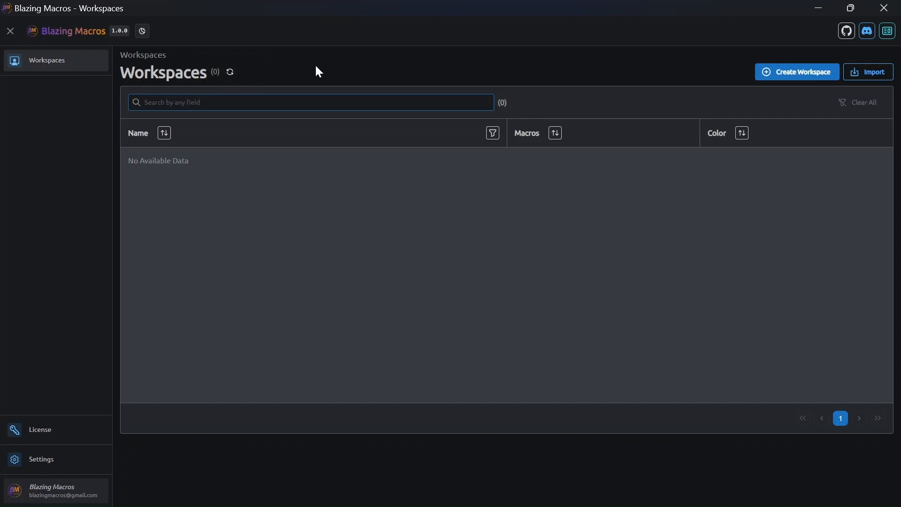
click(770, 73)
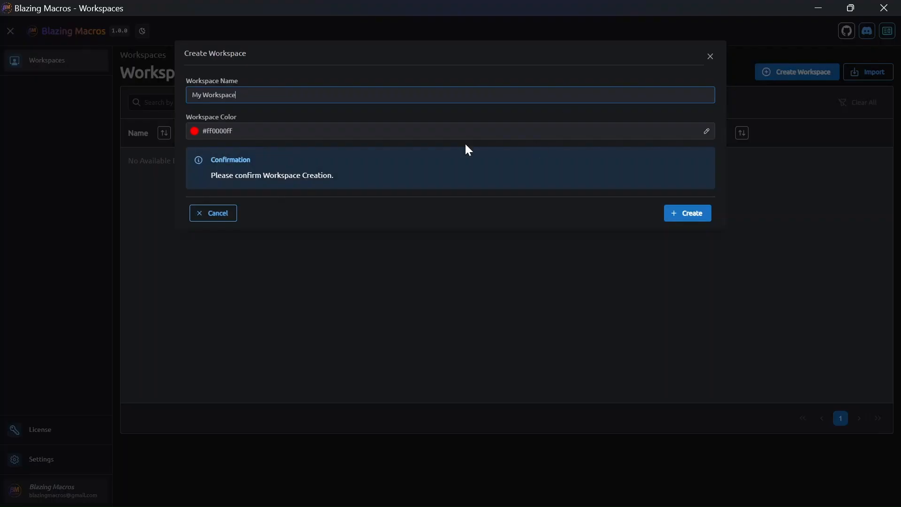
double_click(219, 95)
text(First Workspace)
key(Return)
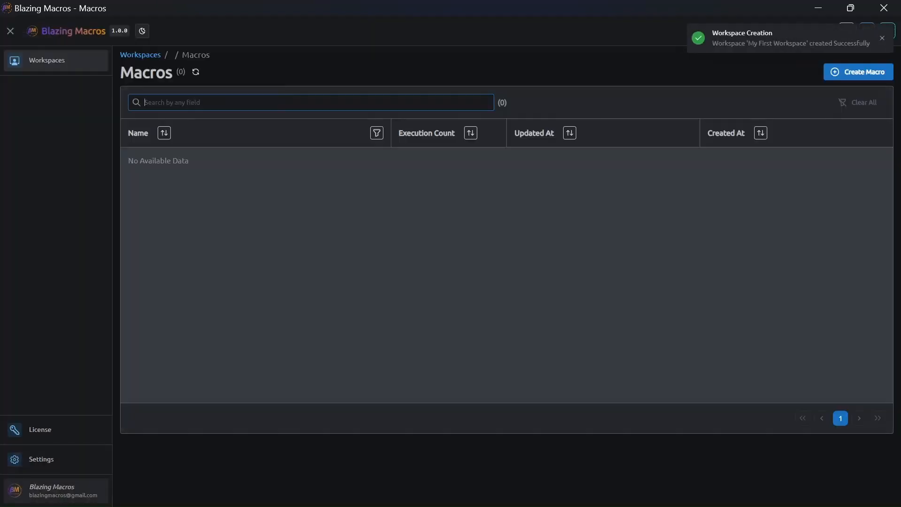
- Return to the workspace list and create another workspace named "My Second Workspace" with a blue color
click(874, 71)
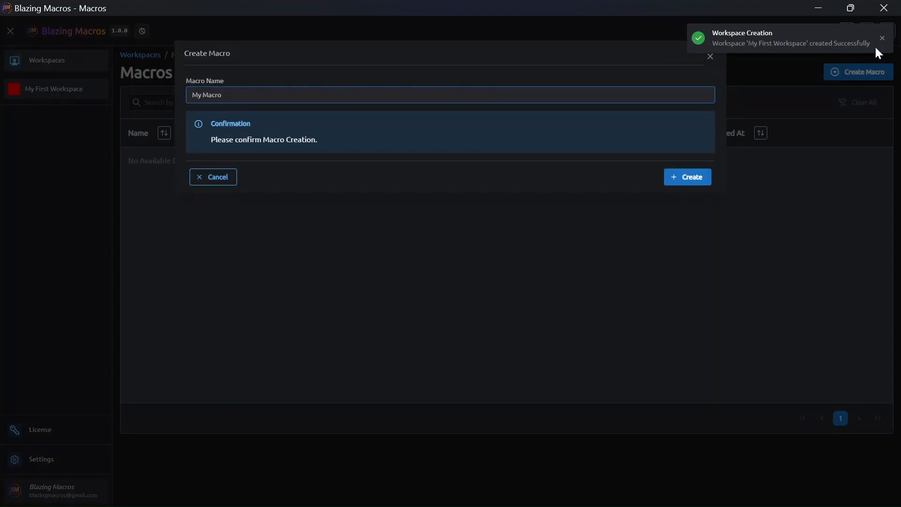
click(710, 57)
click(70, 66)
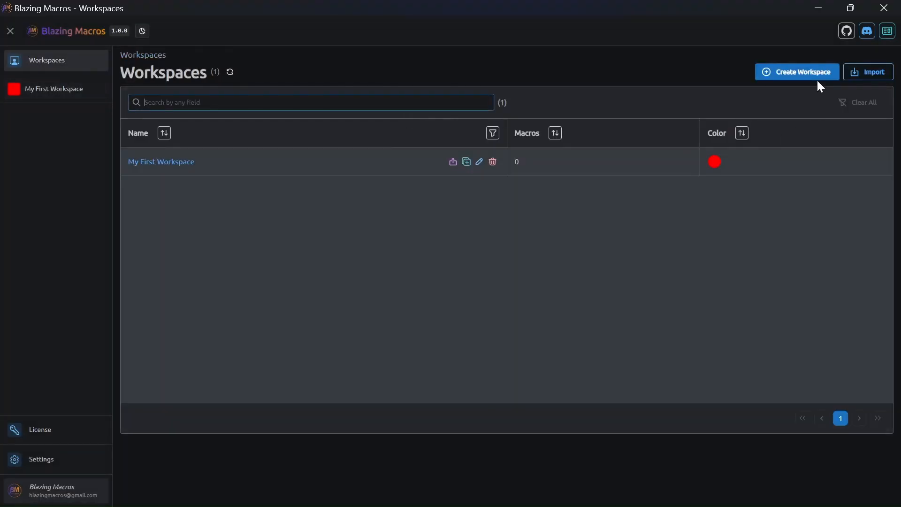
click(818, 79)
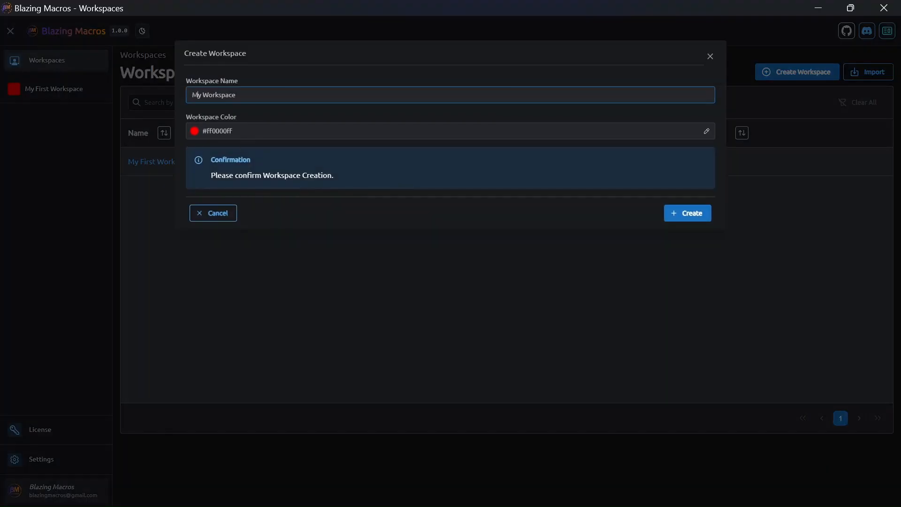
text(Second)
click(263, 131)
click(256, 172)
click(239, 219)
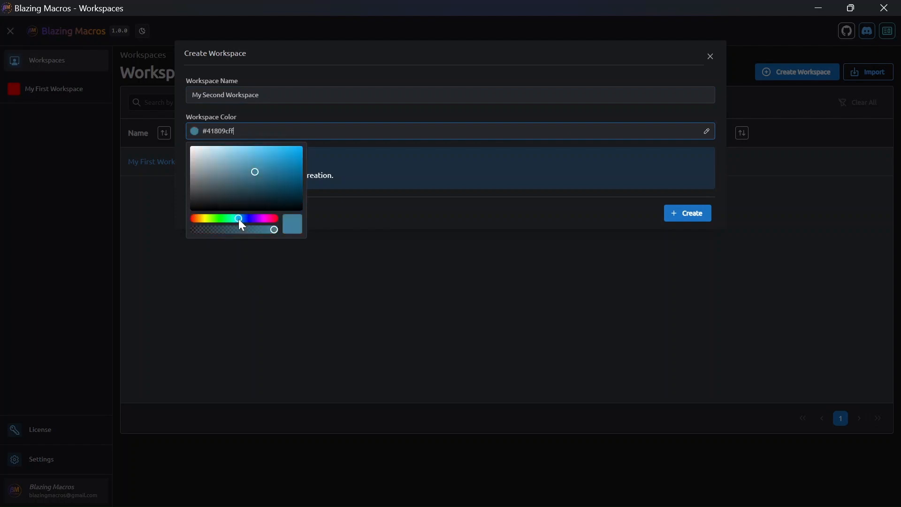
click(244, 218)
click(686, 216)
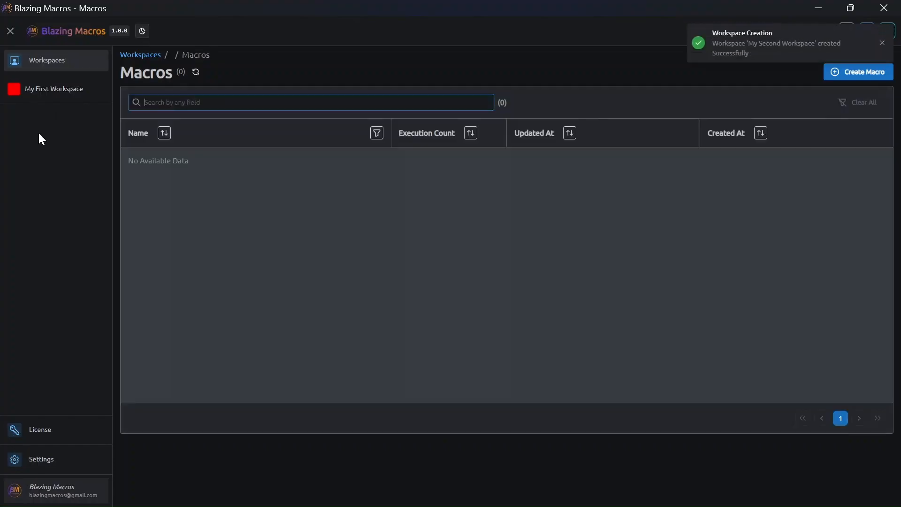
click(881, 43)
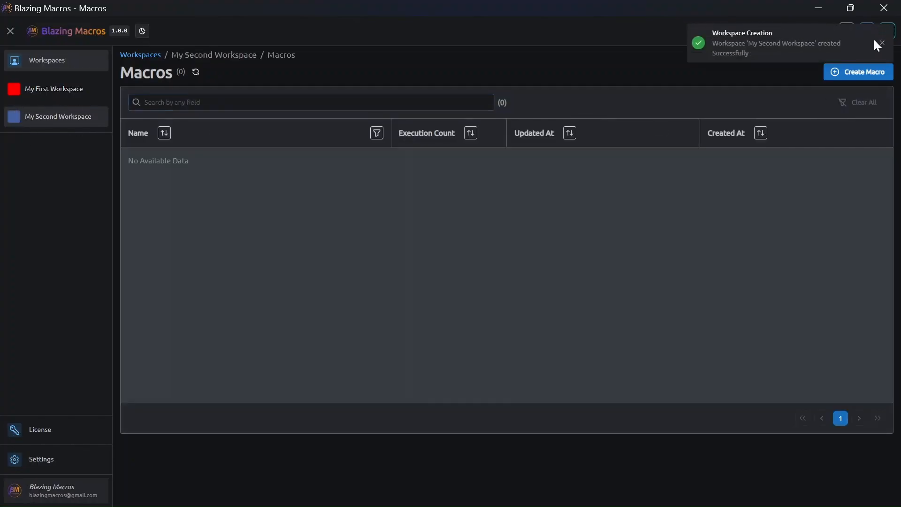
- Create a macro named "My First Macro" in My First Workspace
click(60, 94)
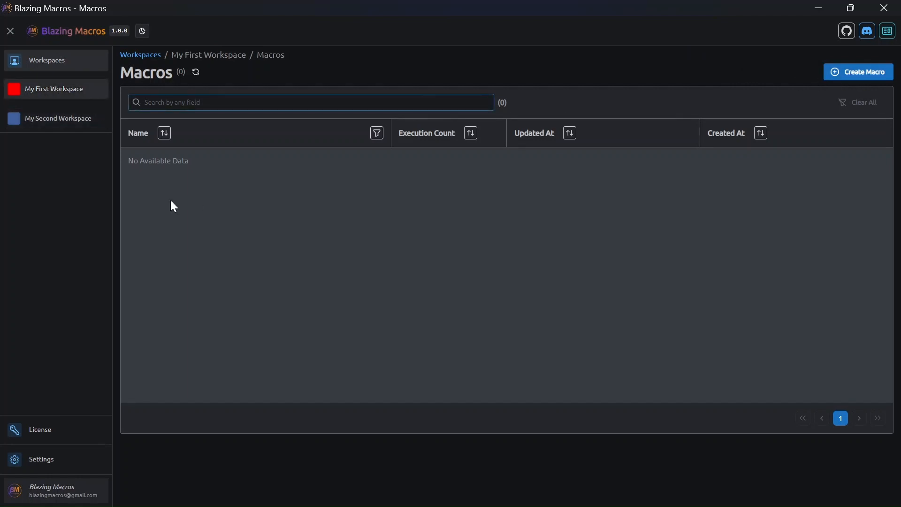
click(858, 78)
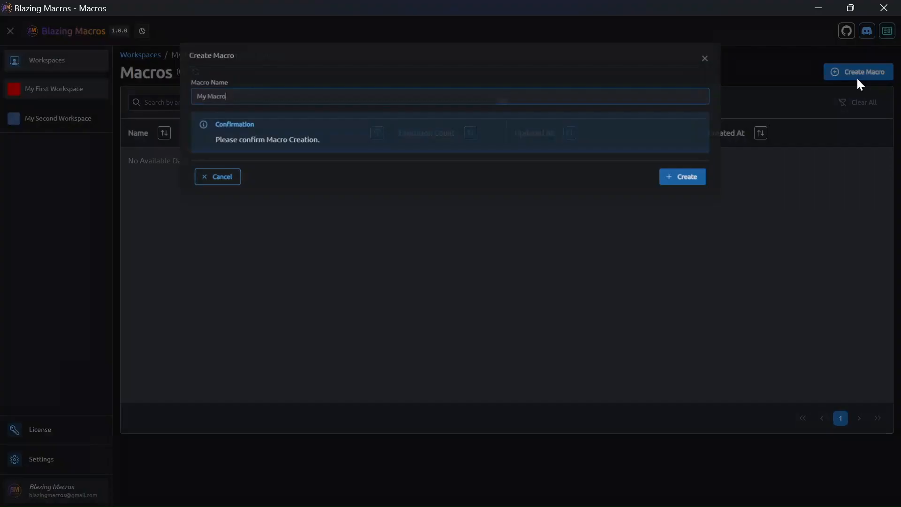
text(First)
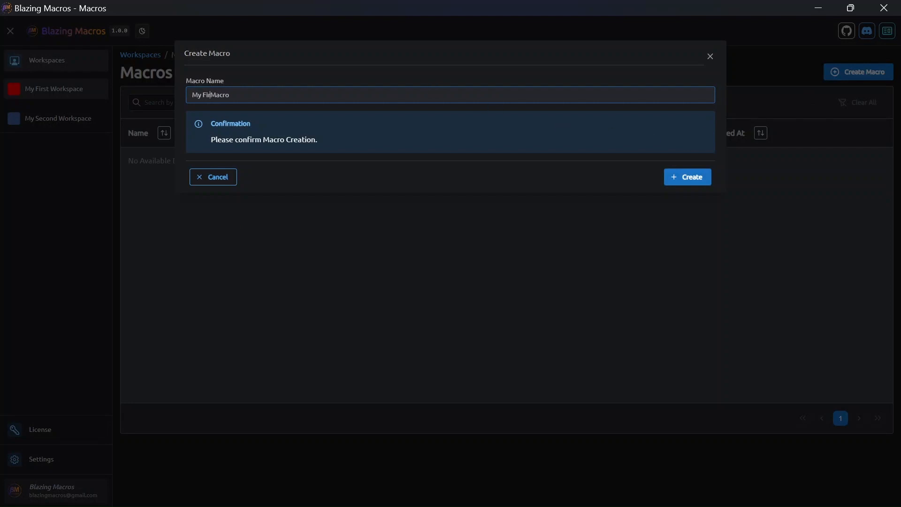
key(Return)
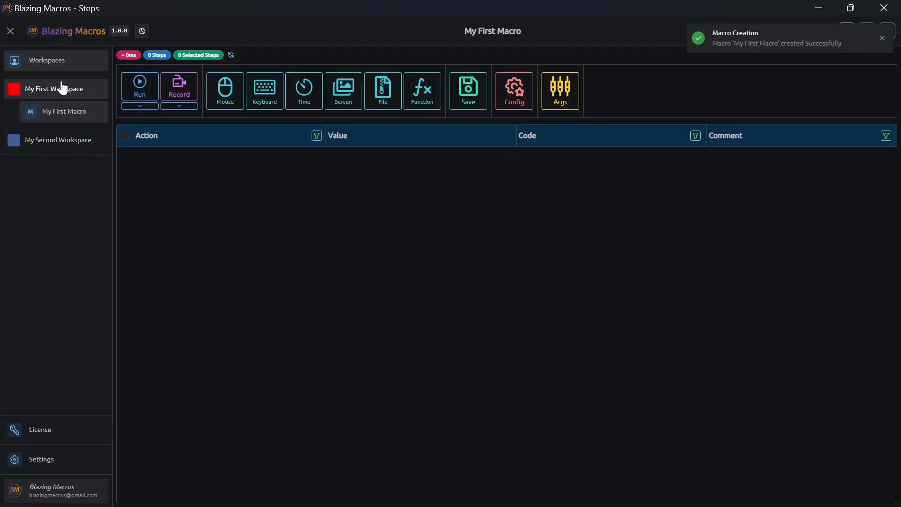
- Return to the workspace list and rename My First Workspace as "My First Workspace v2"
click(61, 61)
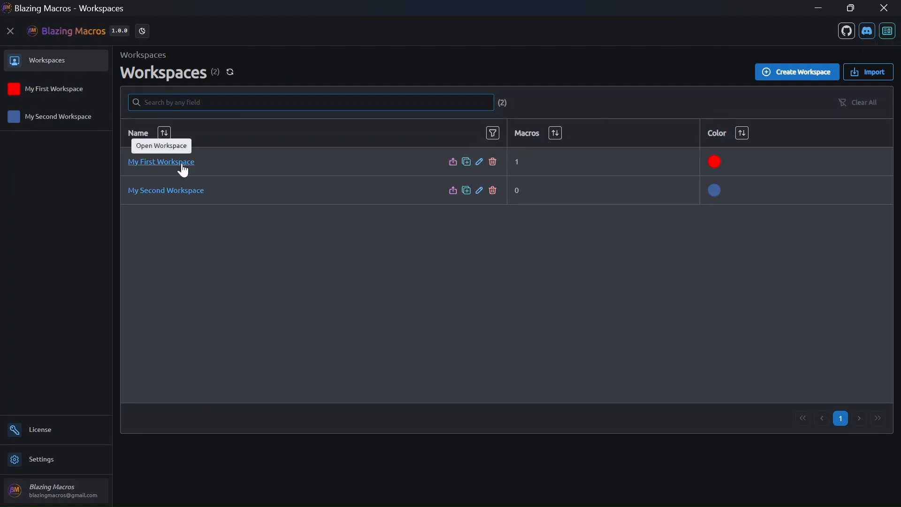
click(480, 163)
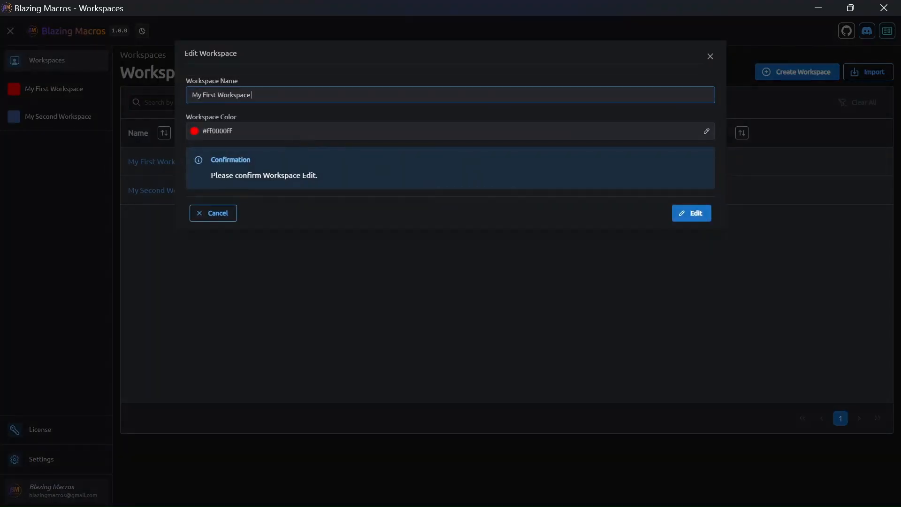
click(694, 217)
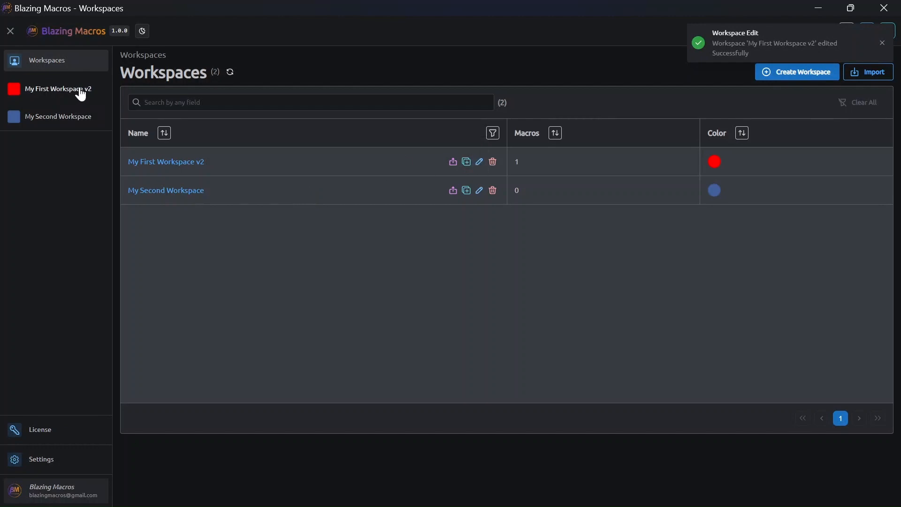
- Edit the first workspace, changing its name back to "My First Workspace" and its color to bright green
click(479, 162)
key(Delete)
key(Delete)
key(Delete)
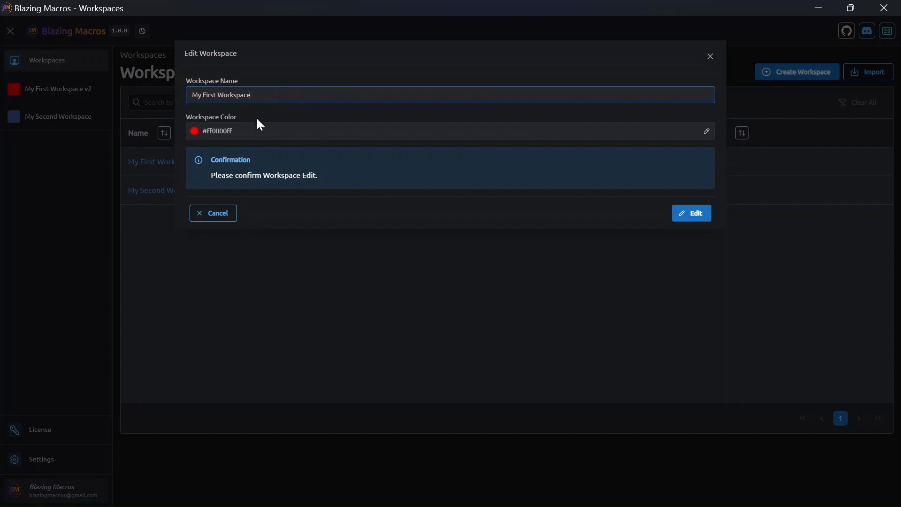
click(262, 131)
click(236, 159)
click(215, 218)
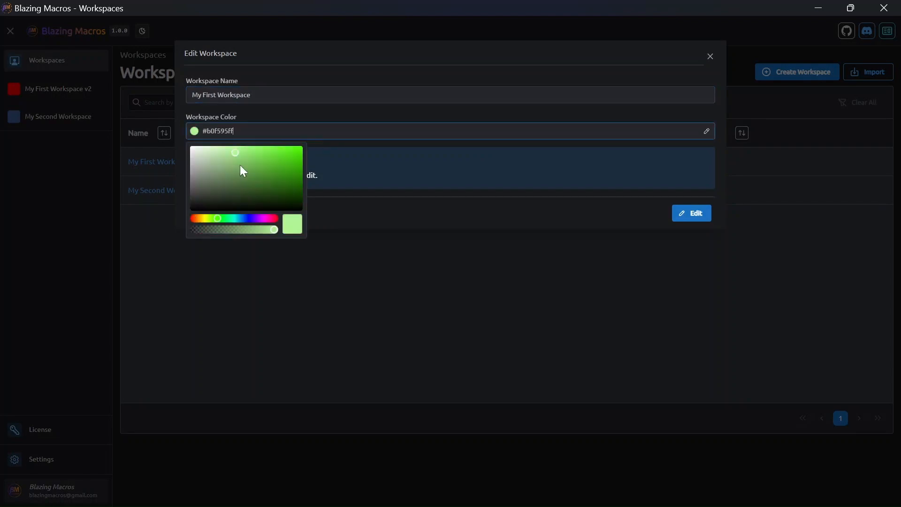
drag(241, 165, 308, 140)
click(655, 181)
click(694, 216)
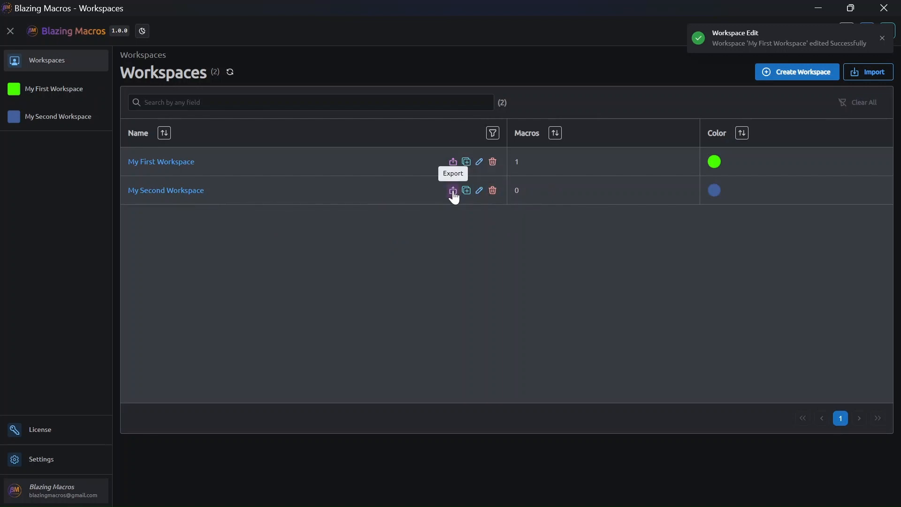
- Duplicate My Second Workspace under the suggested name "My Second Workspace (Duplicate)", and delete that duplicate
click(237, 207)
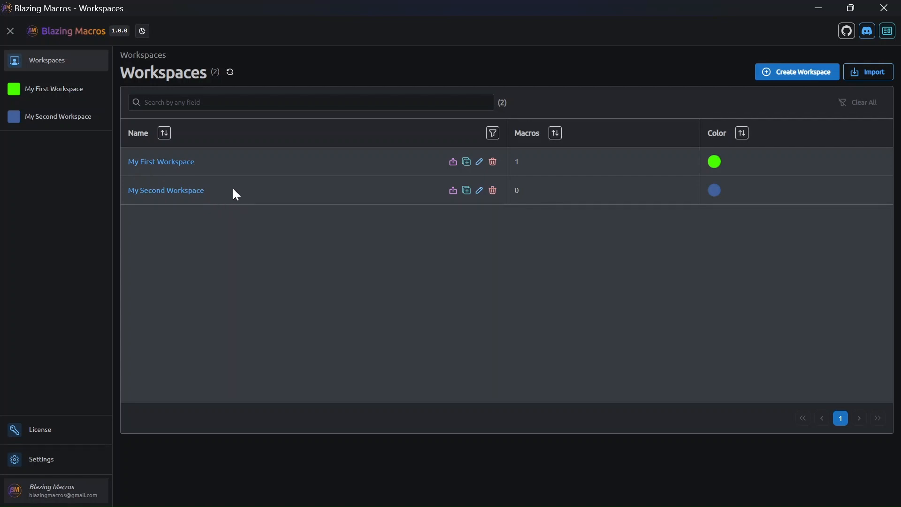
click(466, 190)
click(703, 212)
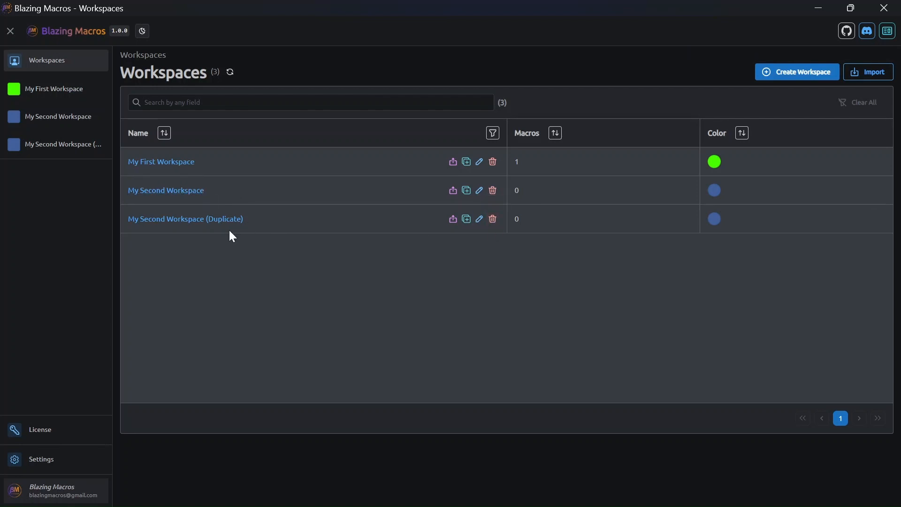
click(493, 221)
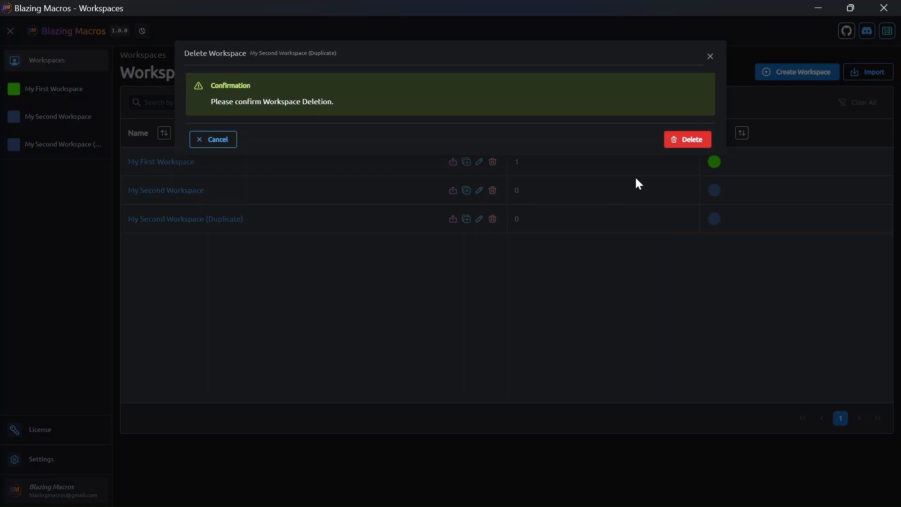
click(677, 143)
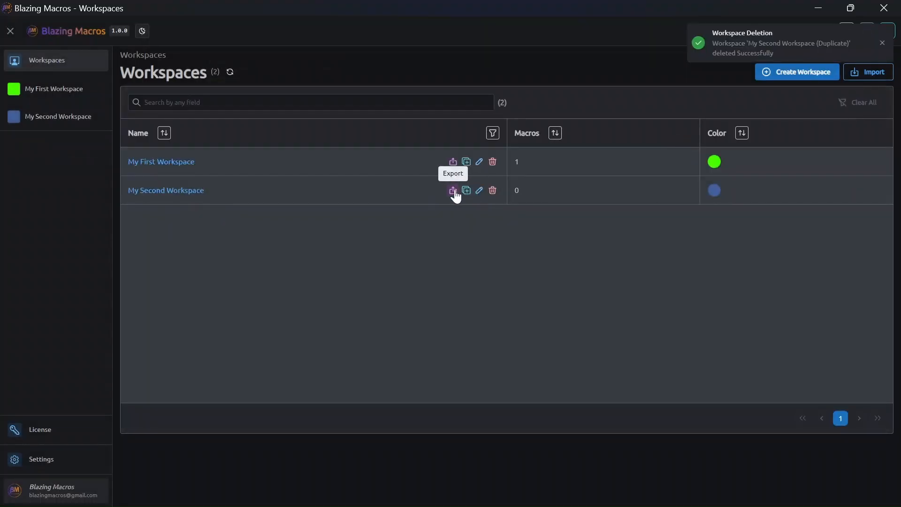
click(453, 162)
click(213, 147)
click(37, 90)
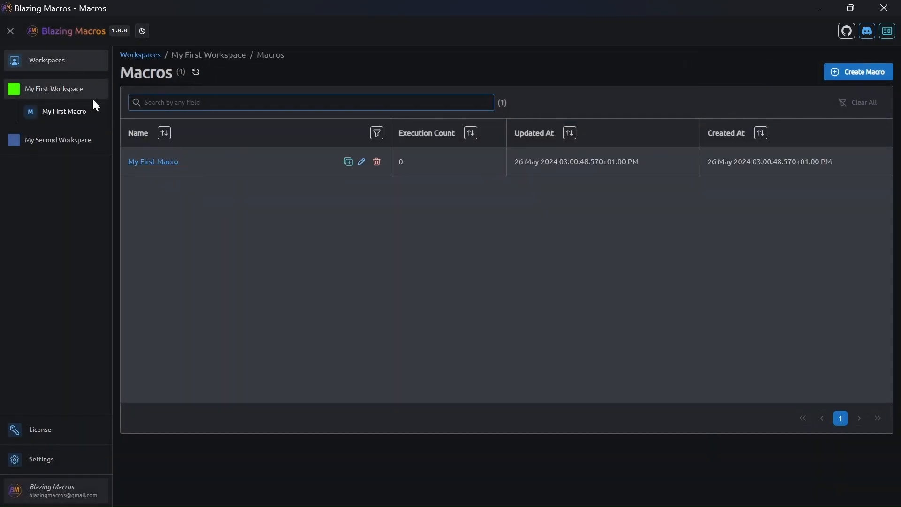
click(75, 69)
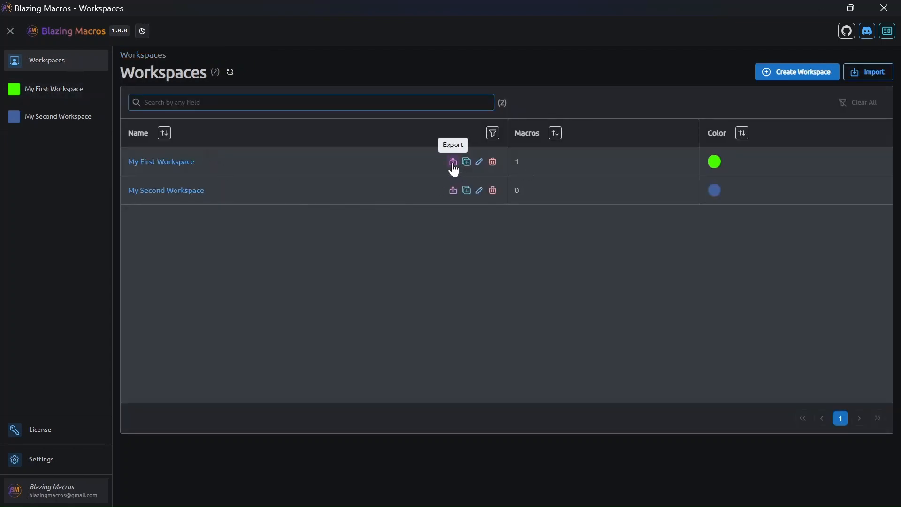
- Export My First Workspace as a zip file with the suggested file name into the Downloads folder
click(453, 162)
click(680, 146)
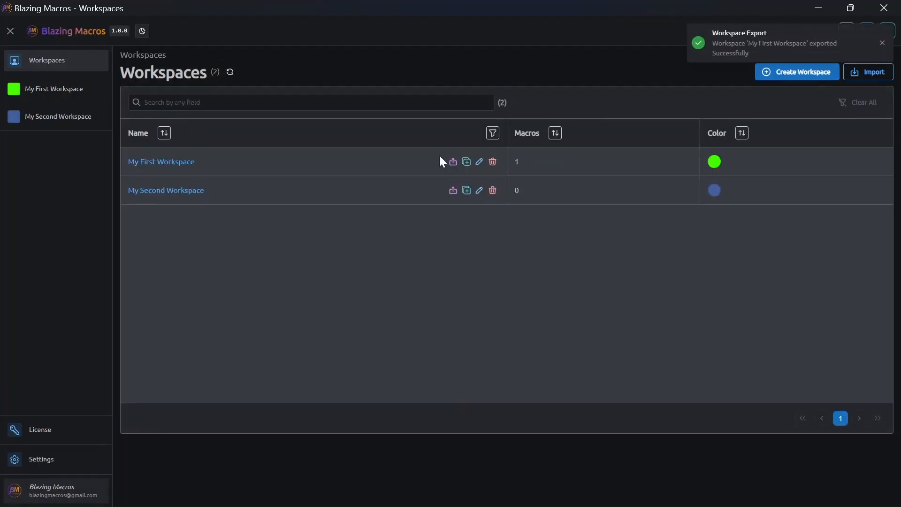
click(61, 174)
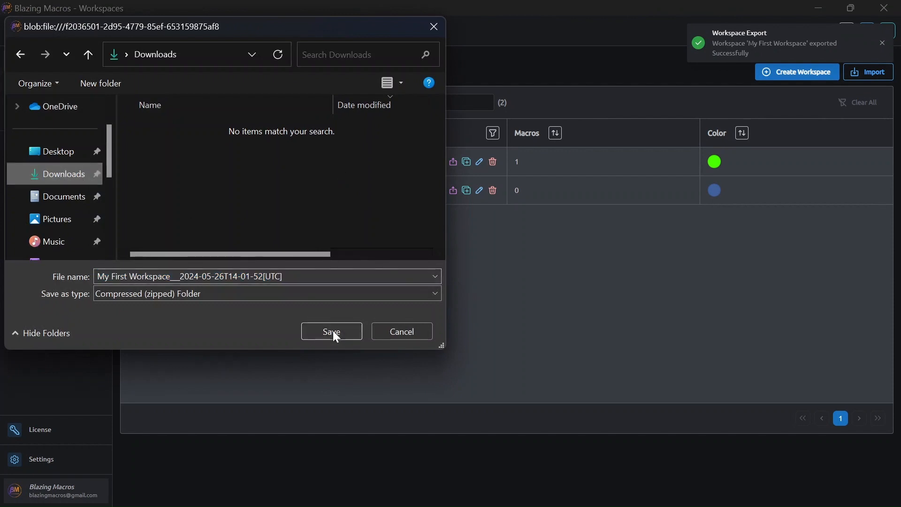
click(333, 331)
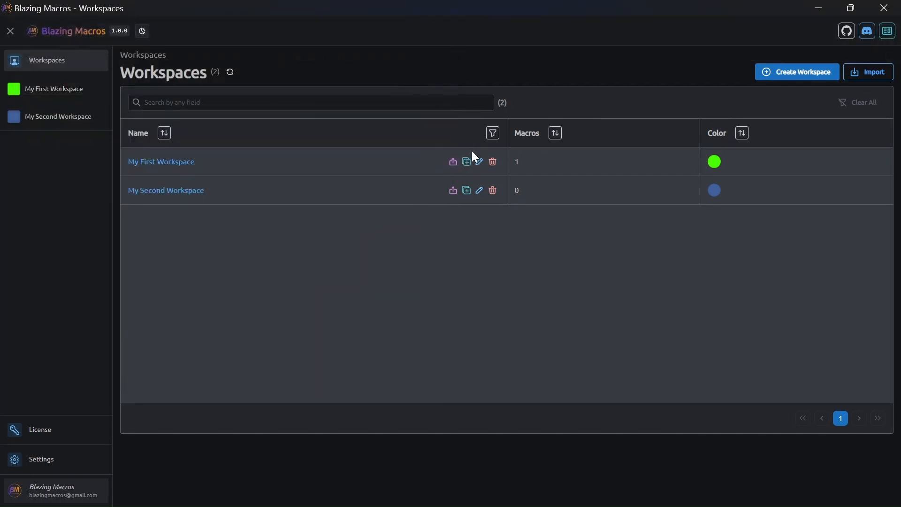
- Import the exported zip from Downloads as "My Imported Workspace" with the default red color, and delete that imported workspace
click(875, 74)
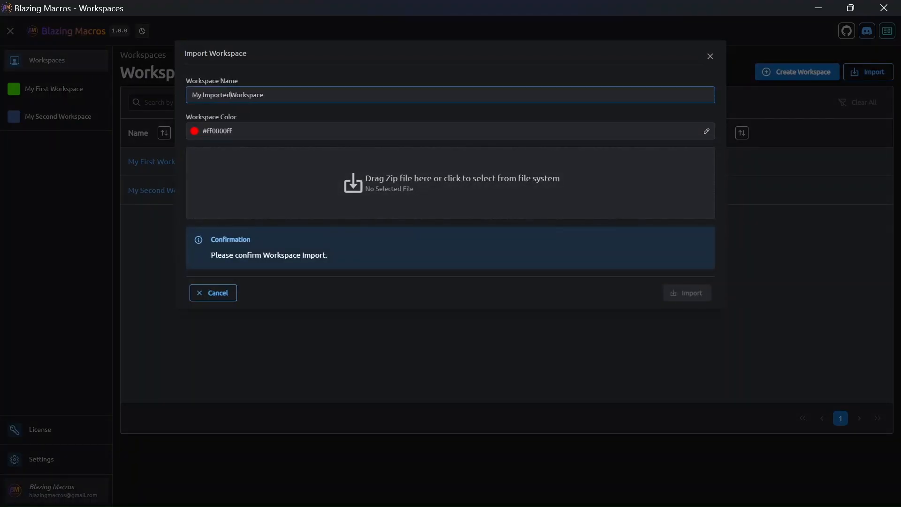
click(284, 166)
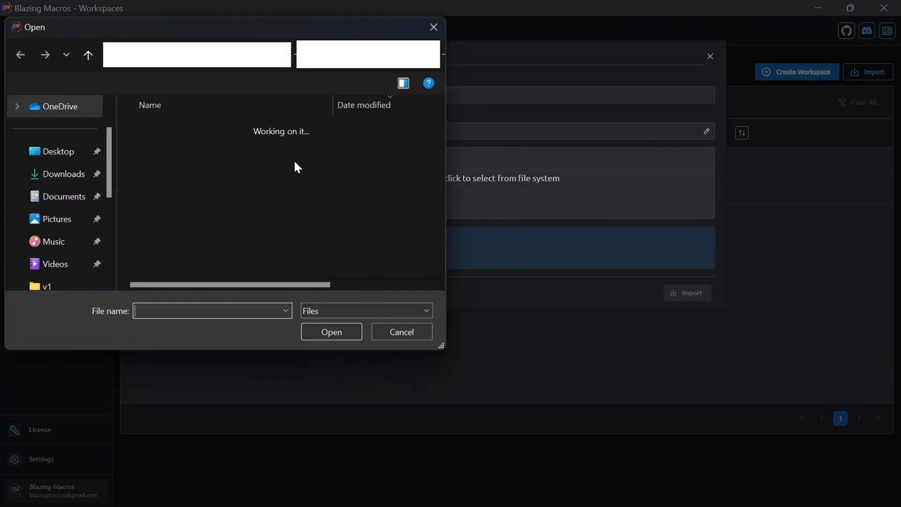
click(52, 175)
double_click(169, 149)
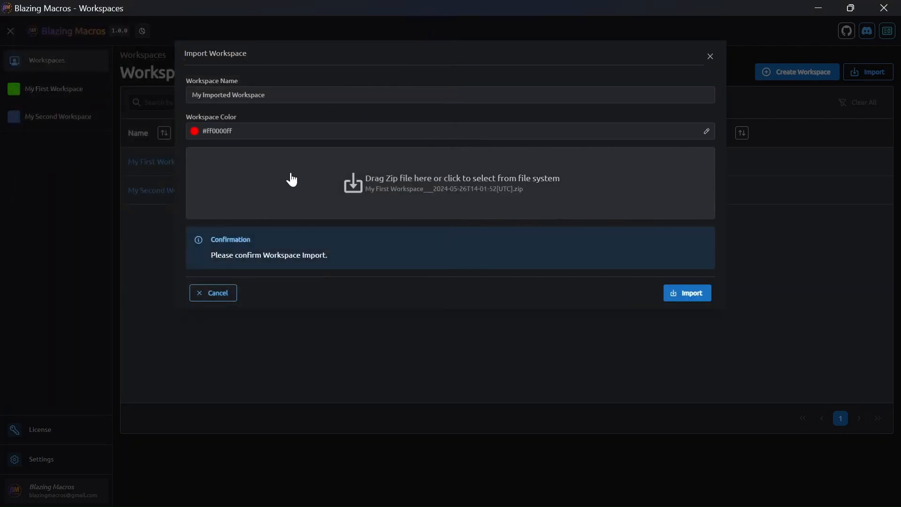
click(696, 300)
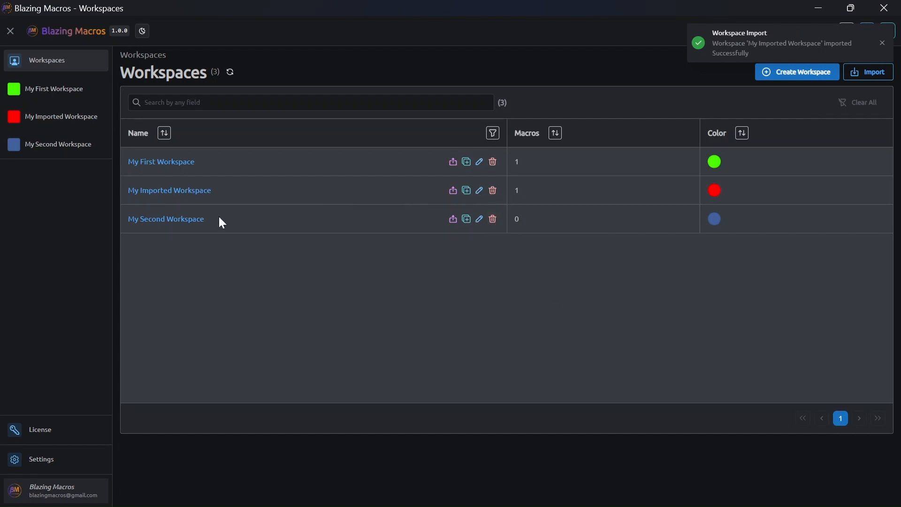
click(493, 191)
click(676, 143)
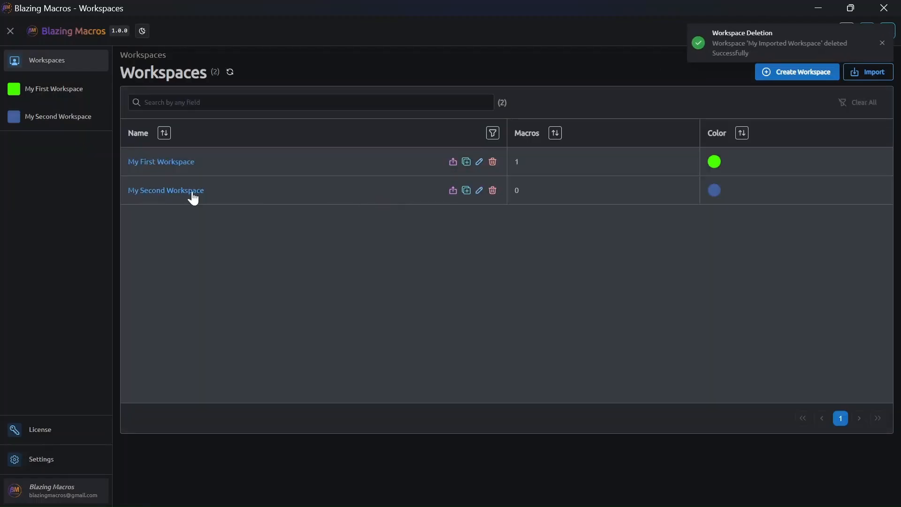
- Create another macro named "My Second Macro" in My First Workspace
click(73, 90)
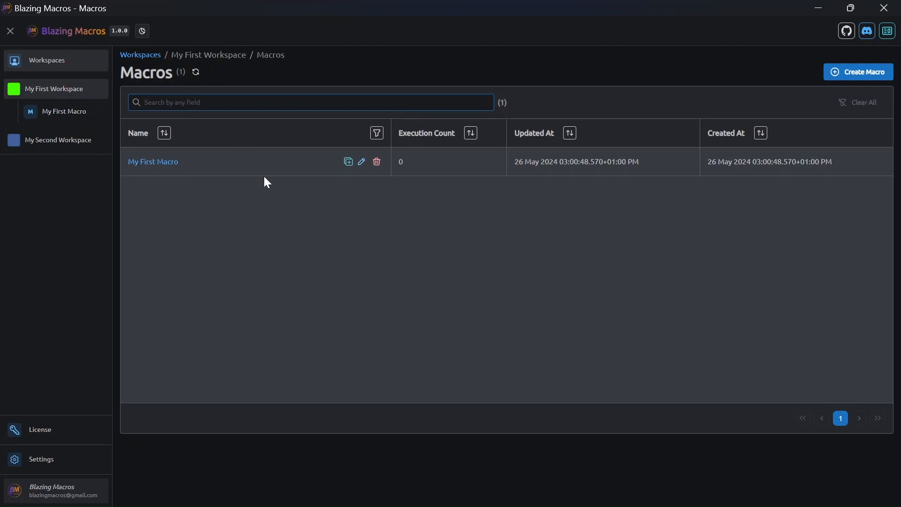
click(858, 72)
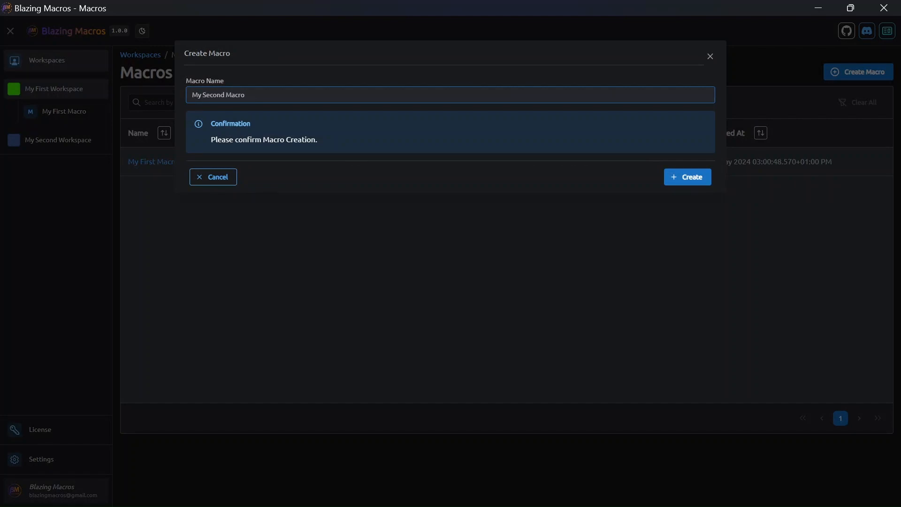
key(Return)
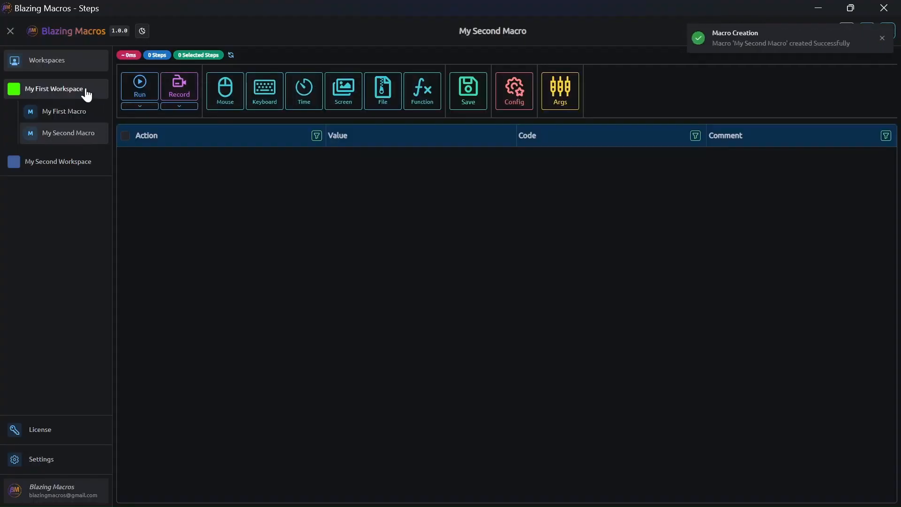
- From the My First Workspace macro list, rename My First Macro as "My First Macro v2" and change it back to "My First Macro"
click(86, 92)
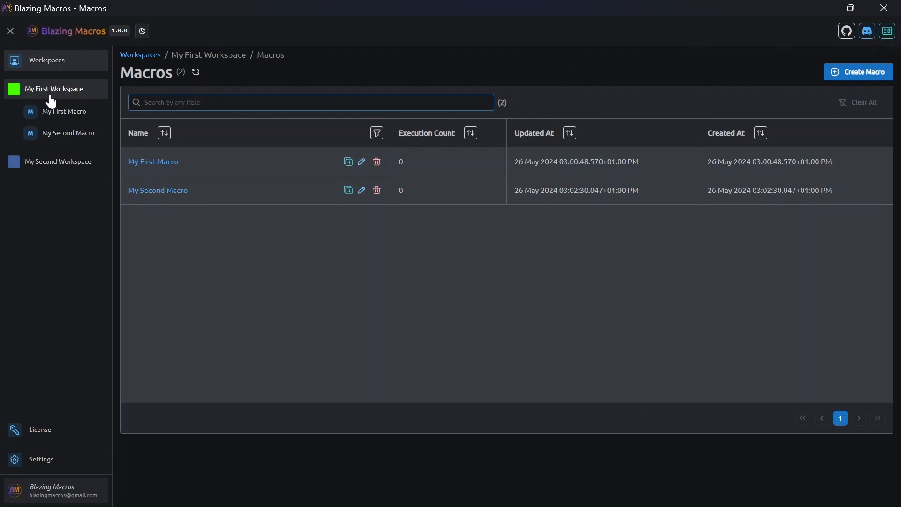
click(364, 165)
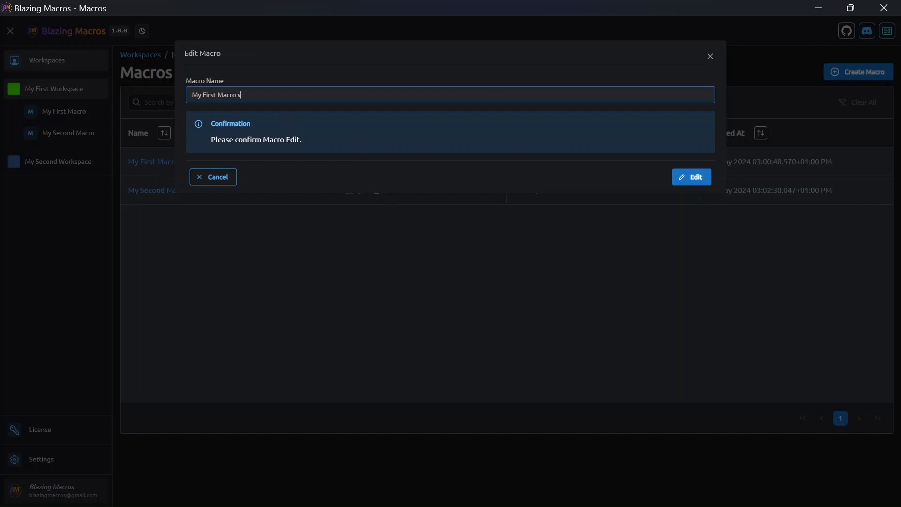
click(692, 177)
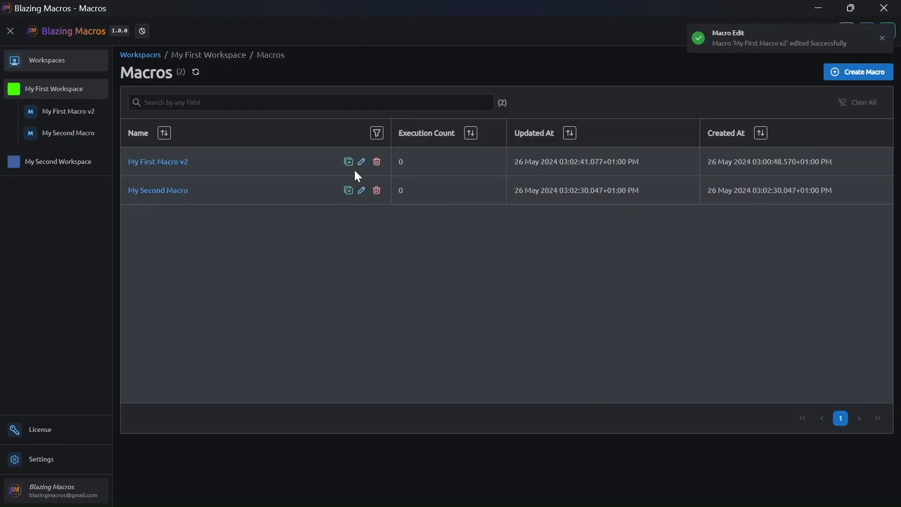
click(362, 163)
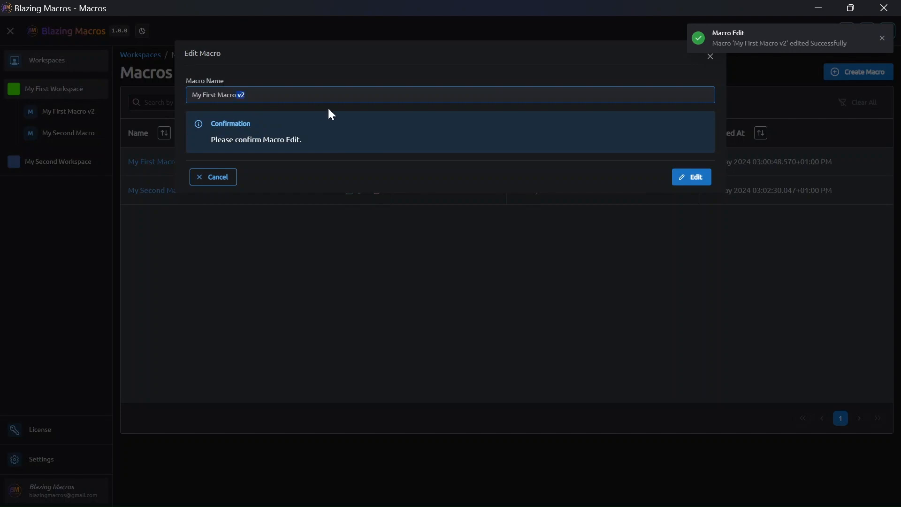
key(BackSpace)
click(681, 177)
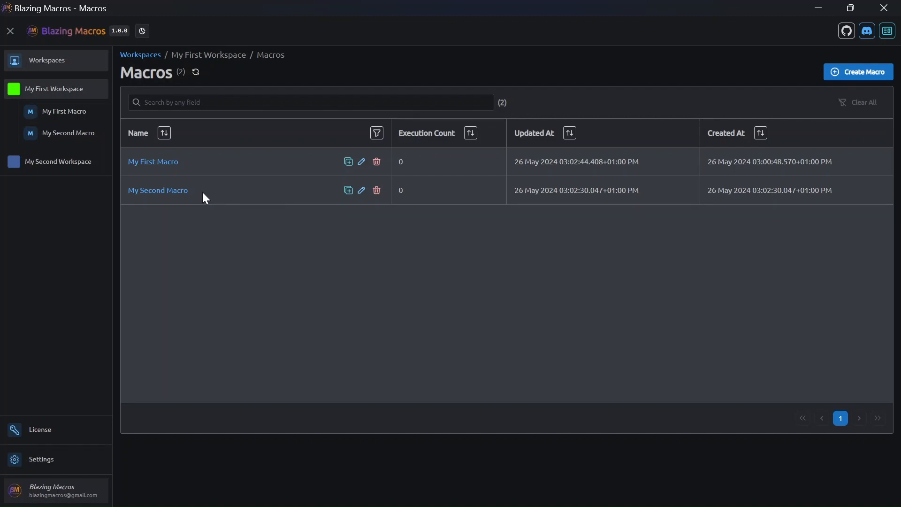
- Duplicate My Second Macro under the suggested name "My Second Macro (Duplicate)"
click(348, 190)
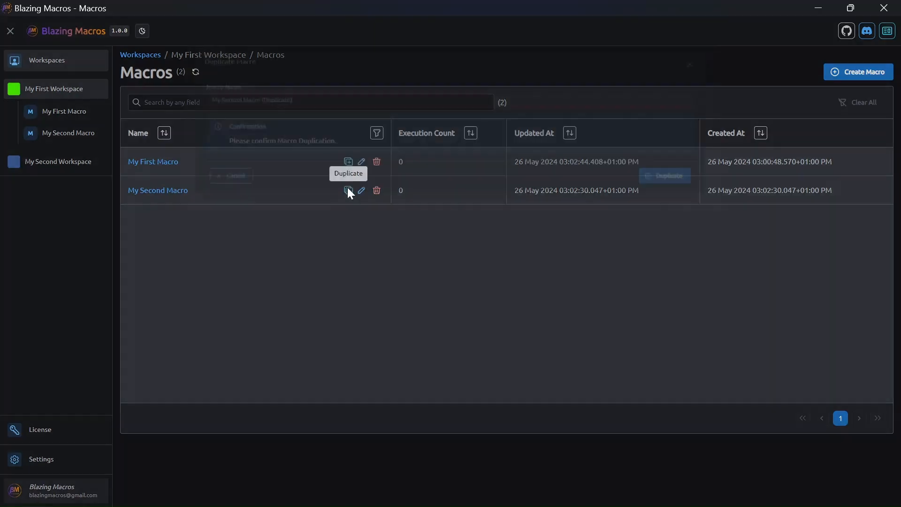
click(702, 173)
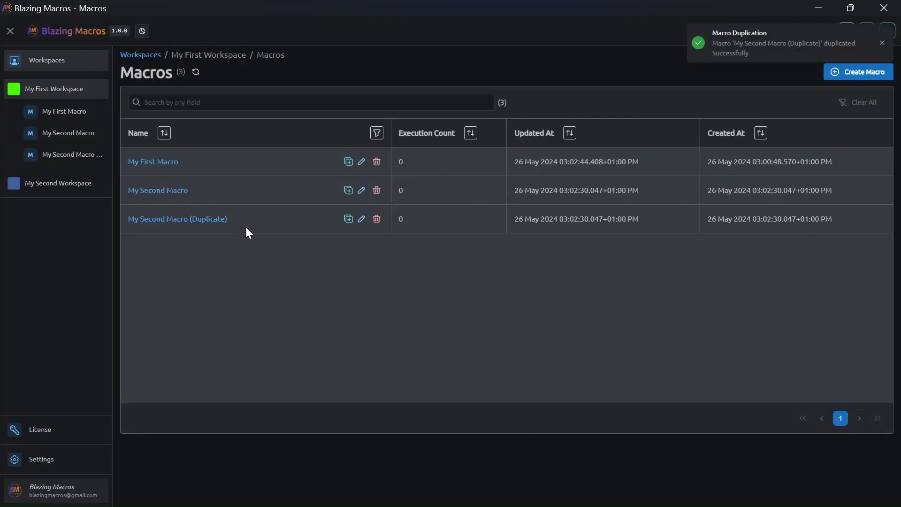
drag(242, 219, 127, 219)
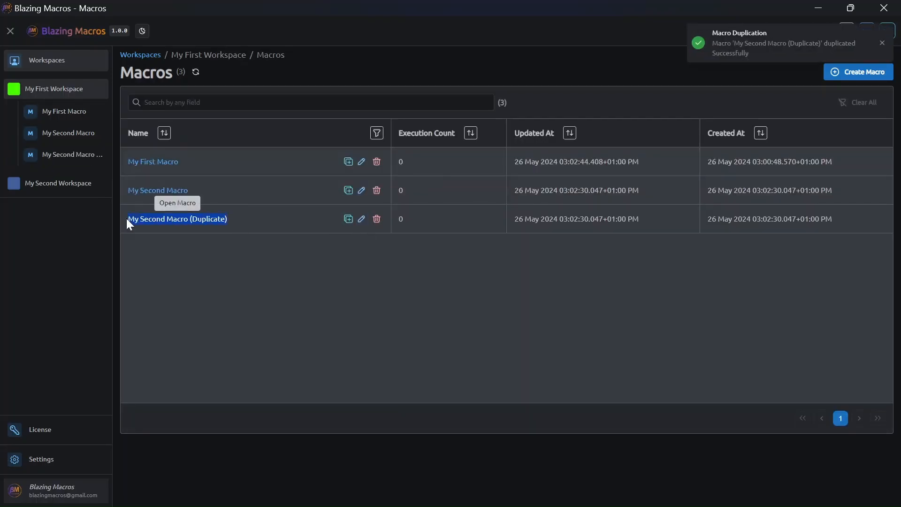
- Delete My Second Macro (Duplicate) and My Second Macro from the My First Workspace macro list
click(235, 219)
click(376, 218)
click(688, 139)
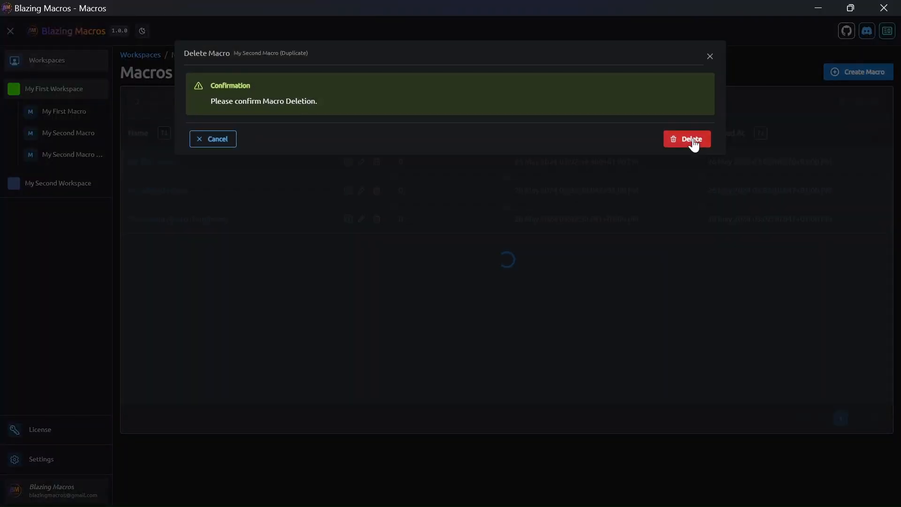
click(376, 190)
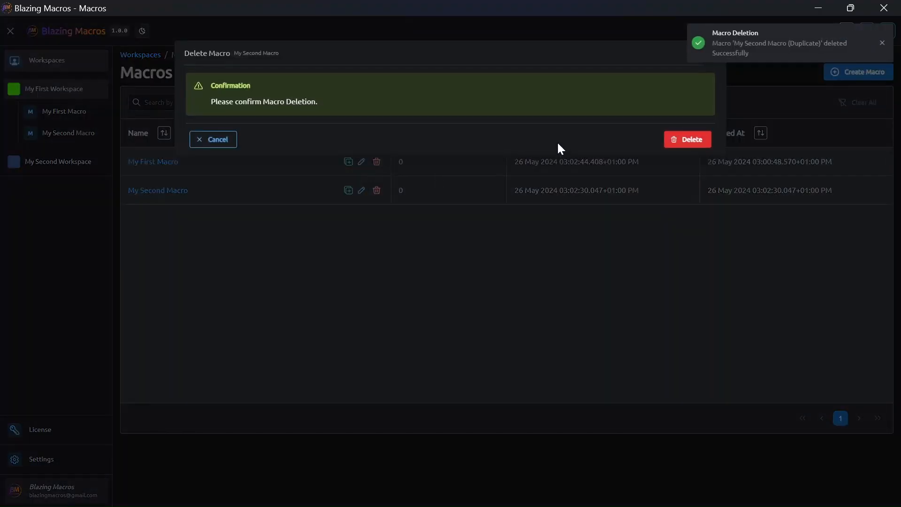
click(677, 141)
click(881, 42)
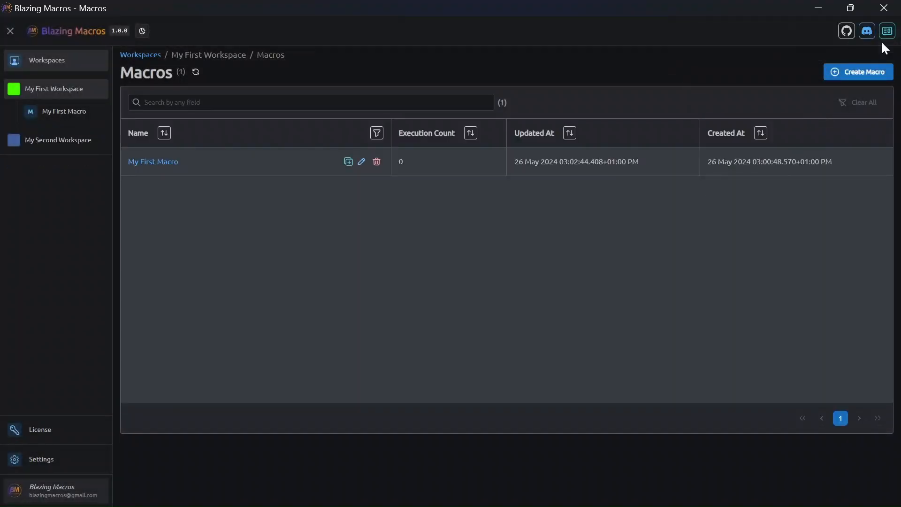
- Open My First Macro and add a Time Wait step with the default 2000ms duration
click(172, 164)
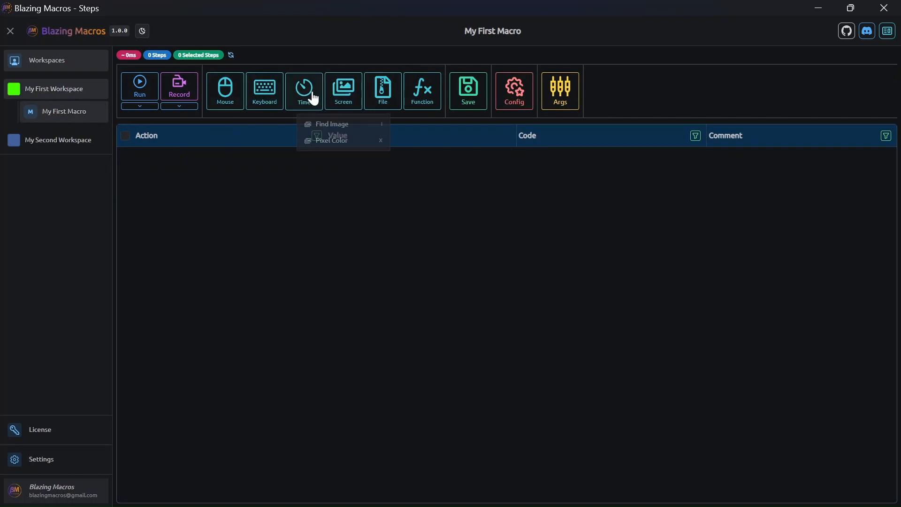
mouse_move(314, 98)
click(326, 124)
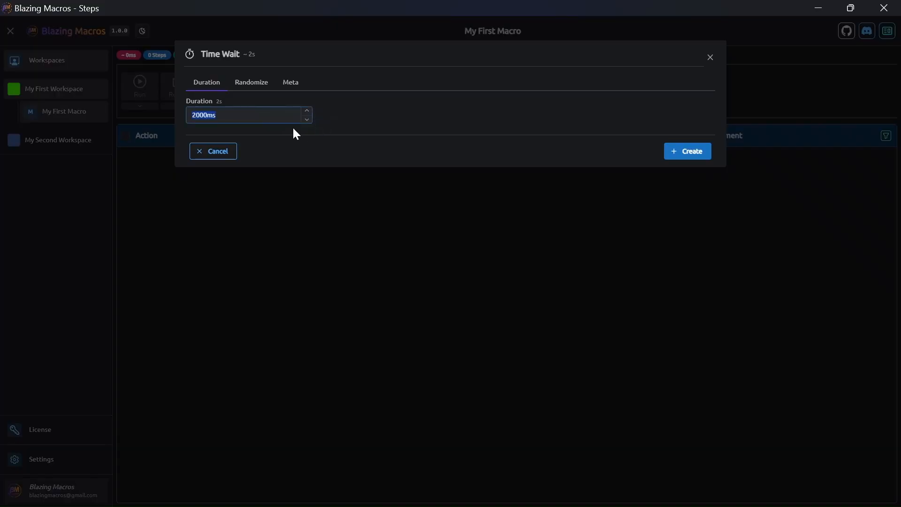
click(686, 153)
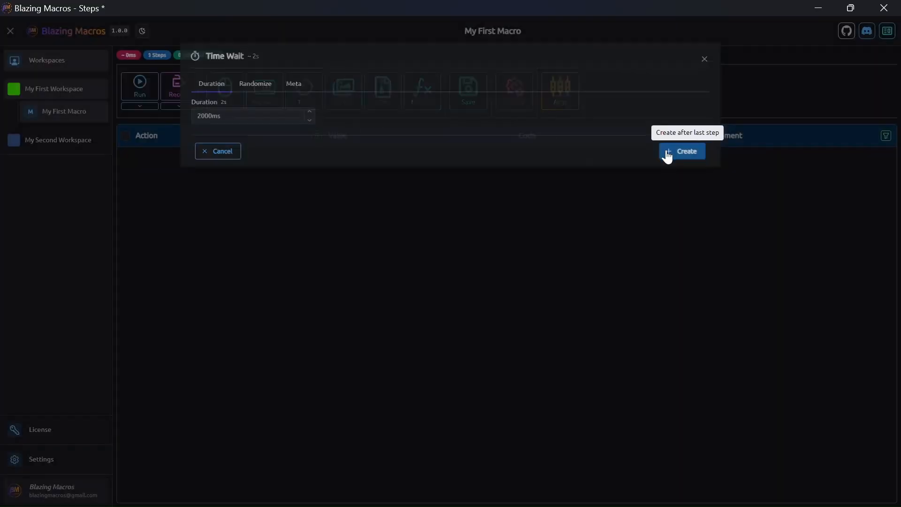
- Copy the Time Wait step, paste it eight times, and save the macro
key(ctrl+c)
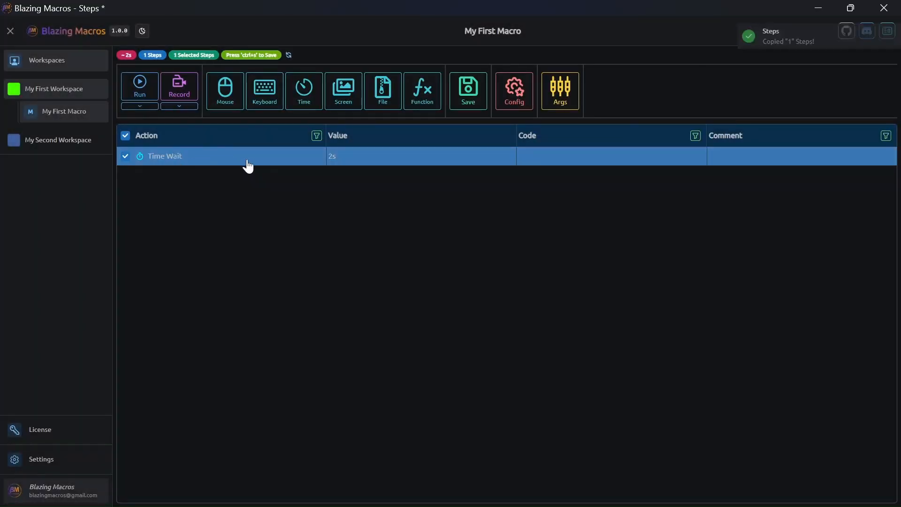
key(ctrl+v)
key(ctrl+v)
key(ctrl+v)
key(ctrl+v)
key(ctrl+v)
key(ctrl+v)
key(ctrl+v)
key(ctrl+v)
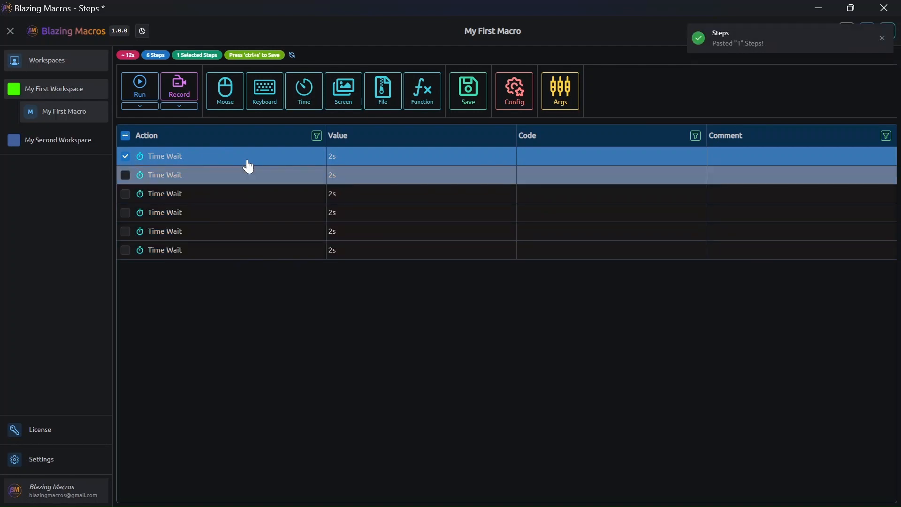
key(ctrl+s)
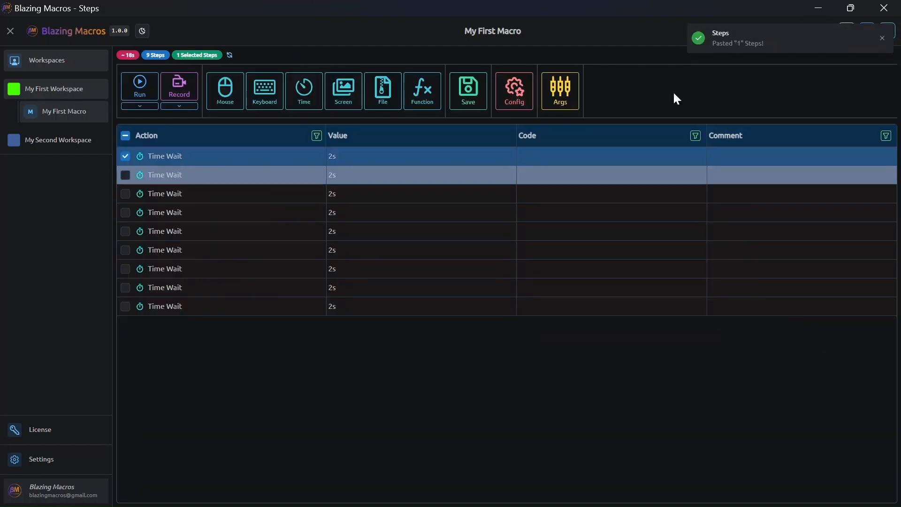
click(882, 38)
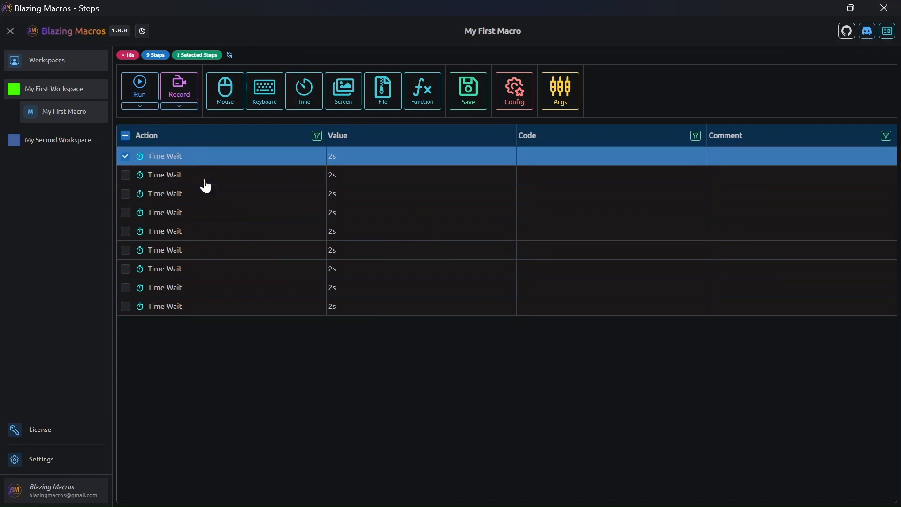
- Copy the first five Time Wait steps and paste them three times, including after the eighth and the eighteenth step
shift+click(208, 232)
key(ctrl+c)
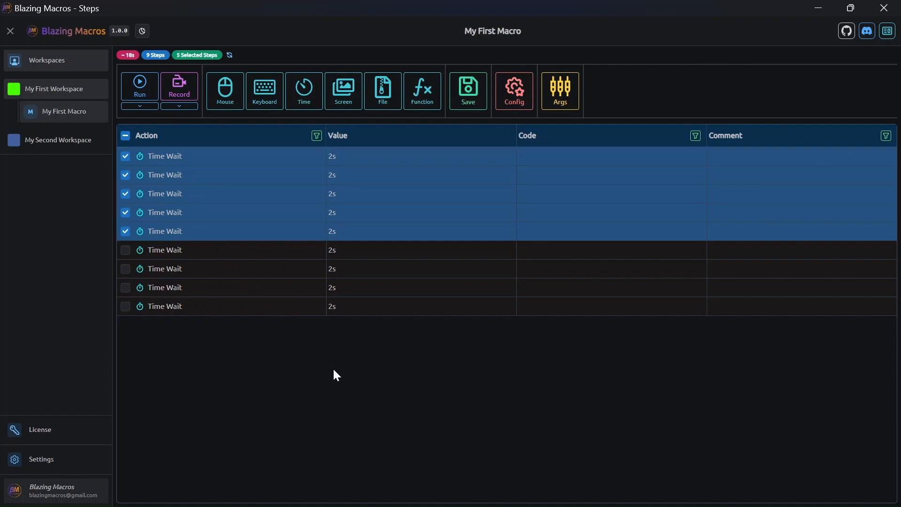
key(ctrl+v)
click(229, 286)
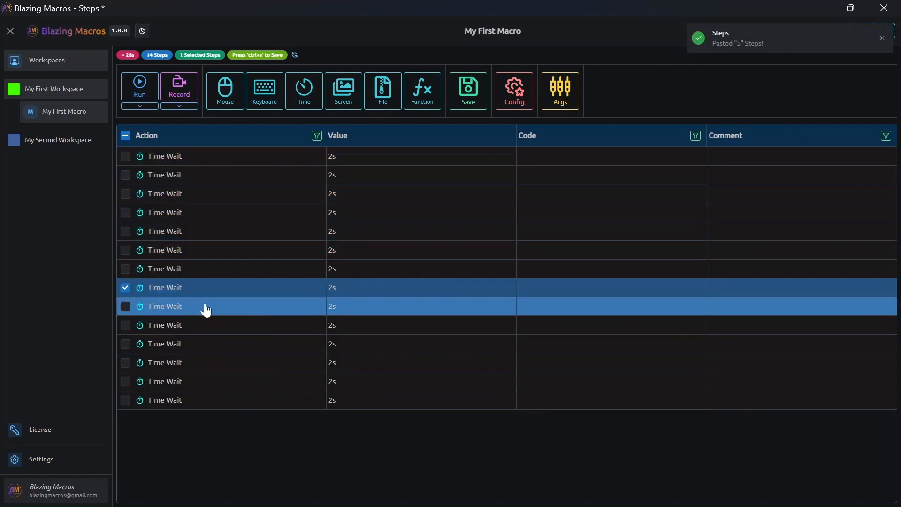
key(ctrl+v)
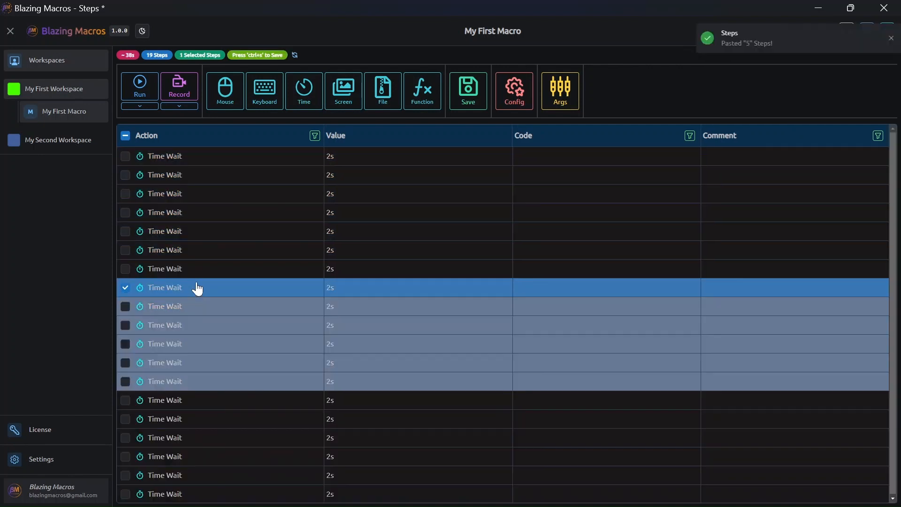
click(253, 469)
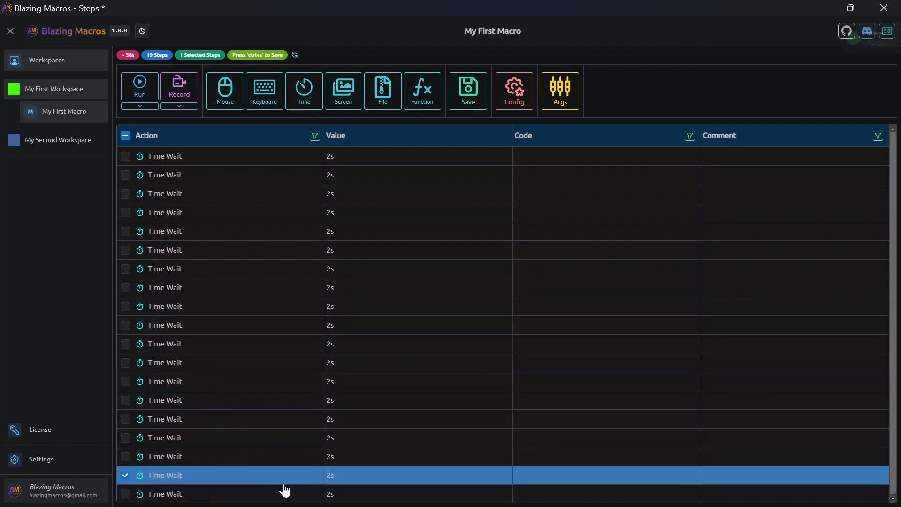
key(ctrl+v)
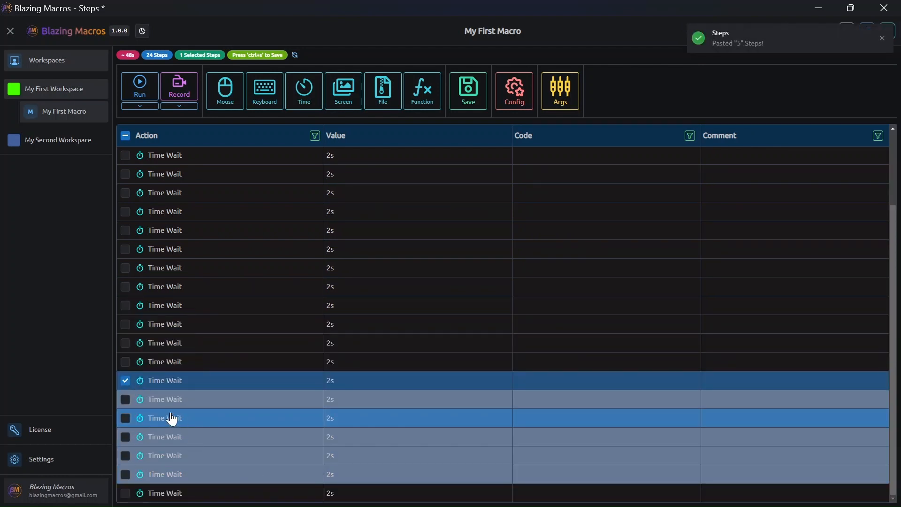
- Select the range from the third to the ninth Time Wait step
scroll(177, 352, up, 2)
click(202, 194)
scroll(236, 274, down, 2)
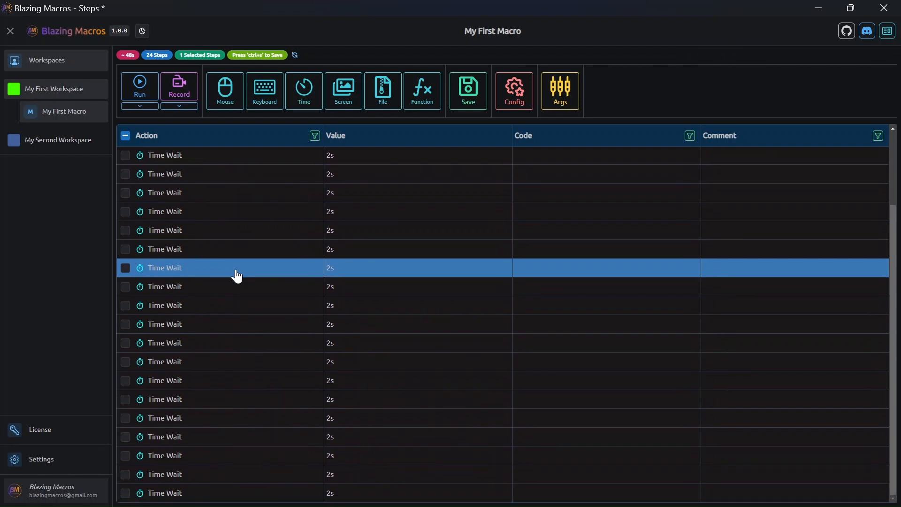
scroll(295, 299, up, 2)
scroll(265, 315, down, 1)
shift+click(266, 310)
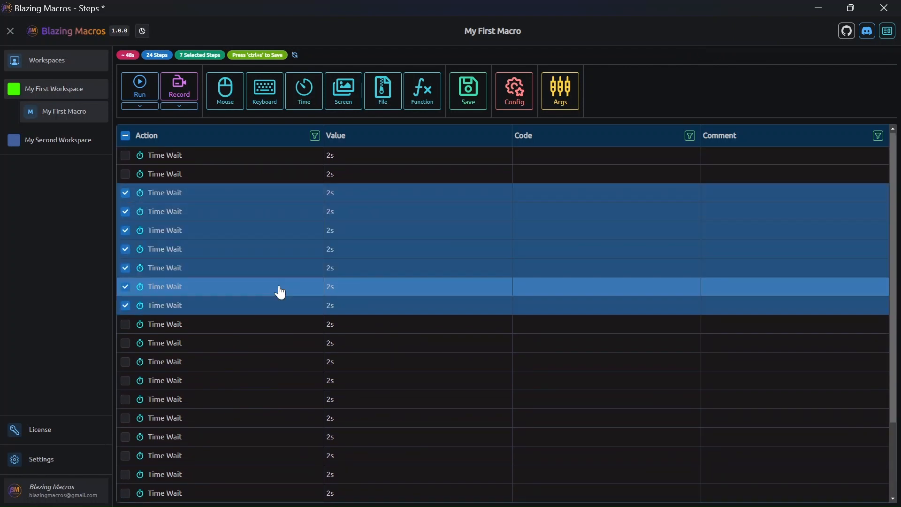
- Dock the My First Macro window to one half of the desktop and place a second Blazing Macros window beside it
drag(328, 5, 0, 150)
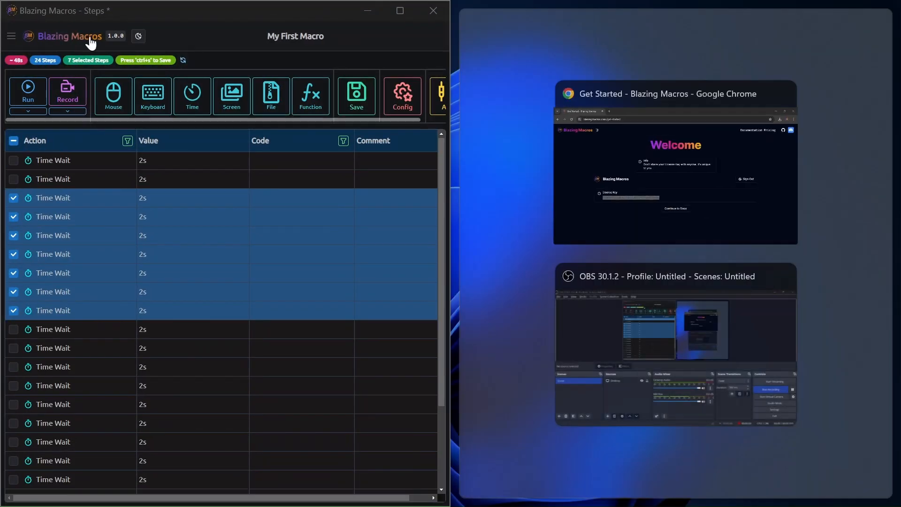
click(237, 34)
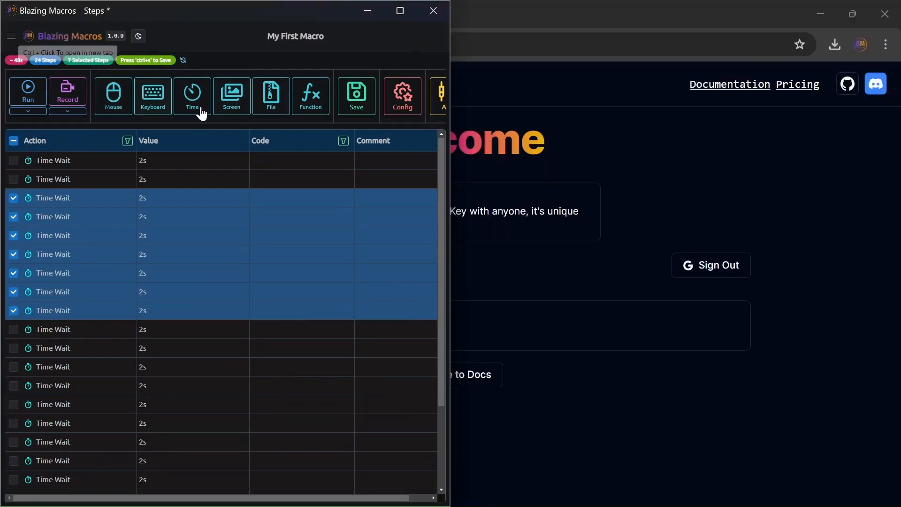
click(68, 42)
drag(261, 10, 899, 172)
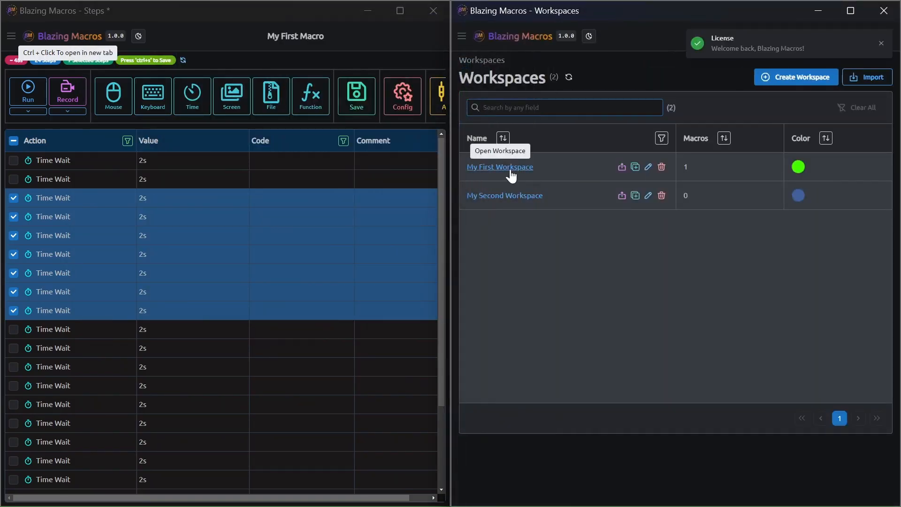
- In the second window, open My First Workspace and create a macro named "My Second Macro"
click(509, 167)
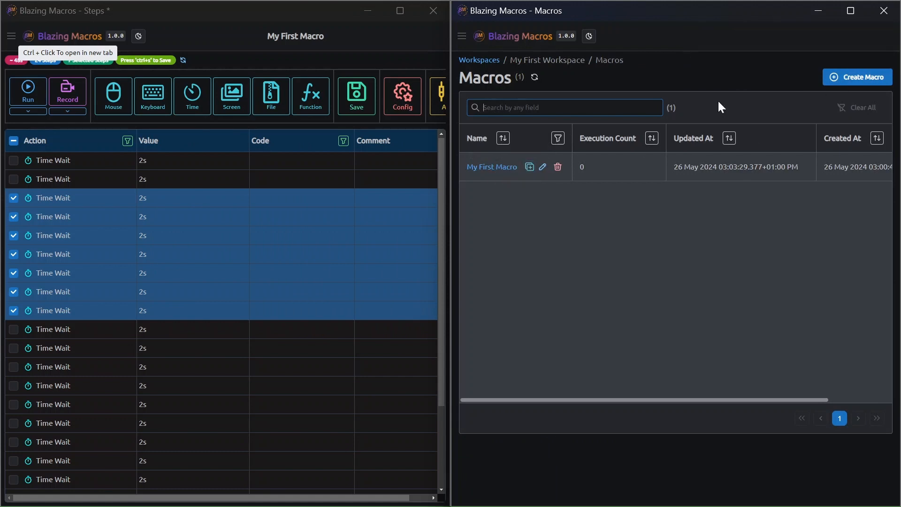
click(864, 79)
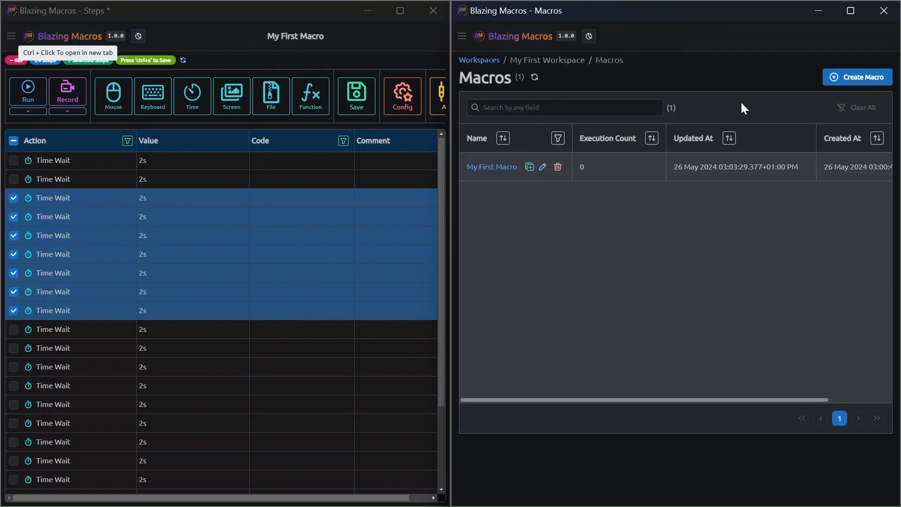
text(Second)
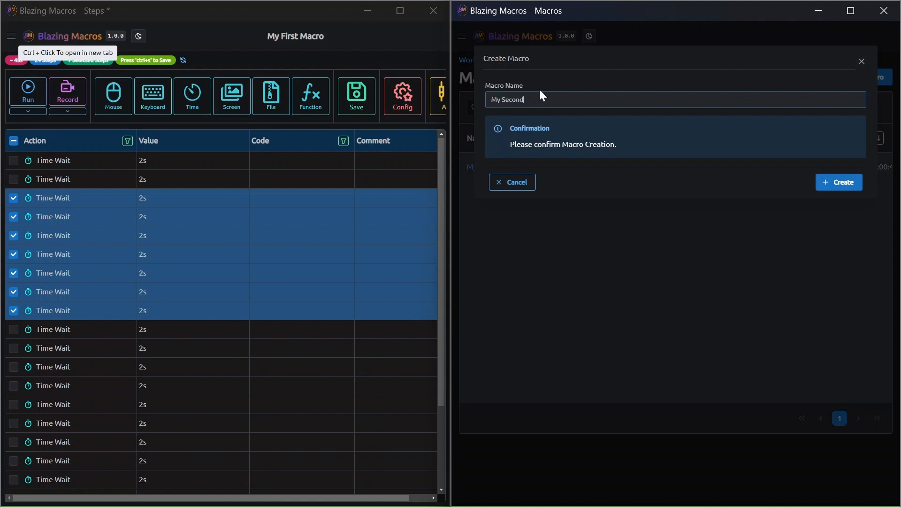
text( Macro)
key(Return)
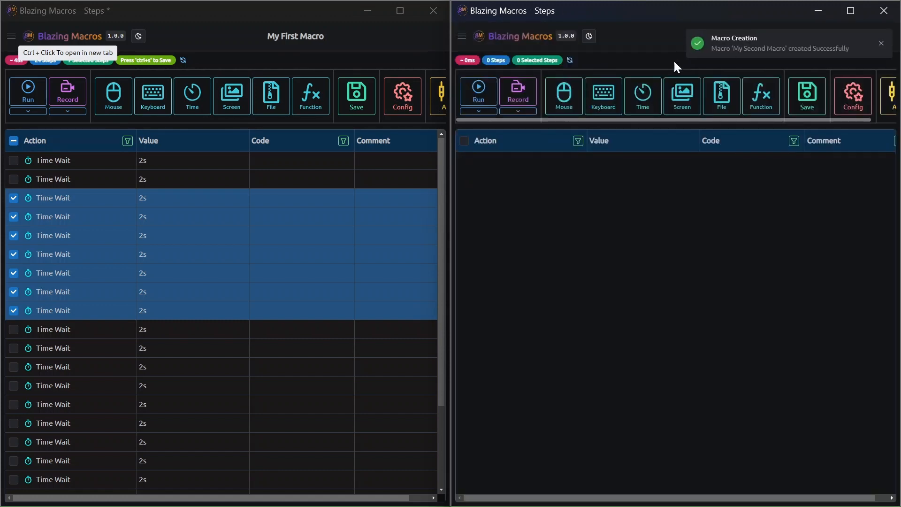
- Copy the second through tenth steps of My First Macro and paste them twice into My Second Macro, the second time after its second step
click(80, 183)
shift+click(121, 328)
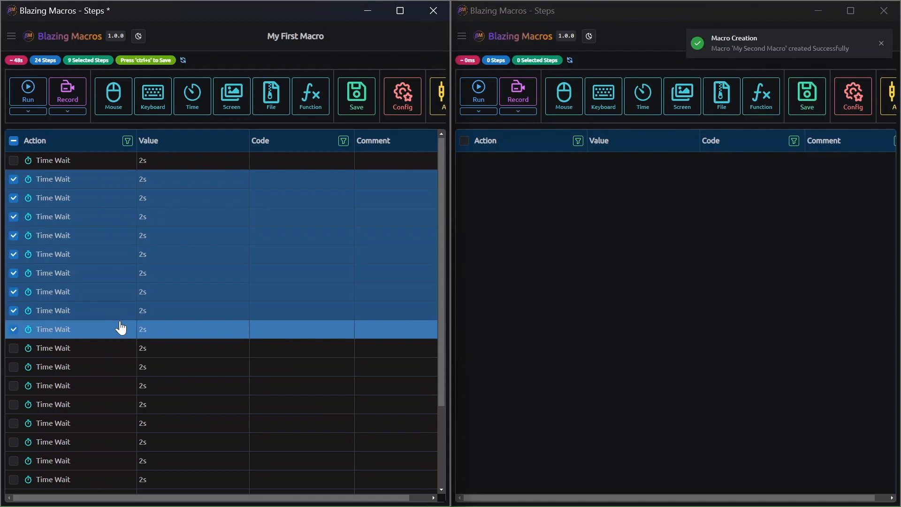
key(ctrl+c)
click(649, 274)
key(ctrl+v)
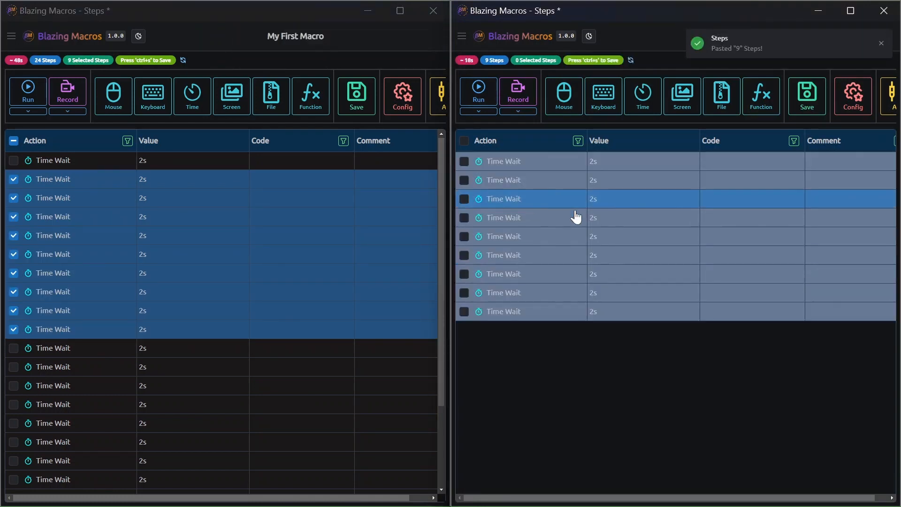
click(564, 188)
key(ctrl+v)
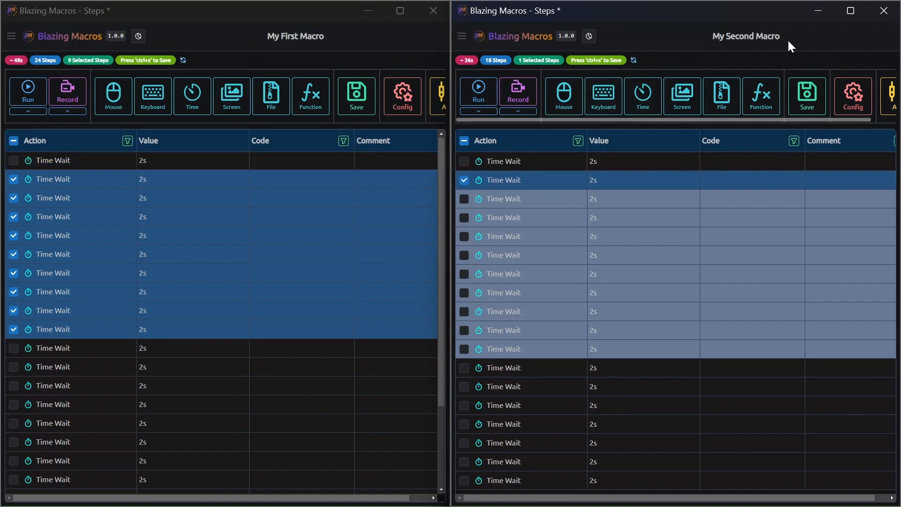
- Discard both macros' unsaved changes by leaving the My Second Macro window and reloading the maximized My First Macro window with its sidebar shown
click(895, 16)
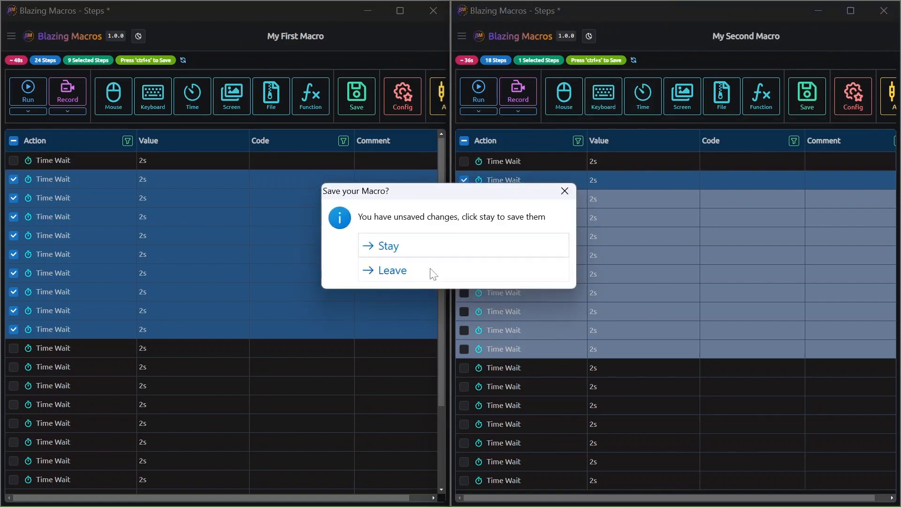
click(420, 266)
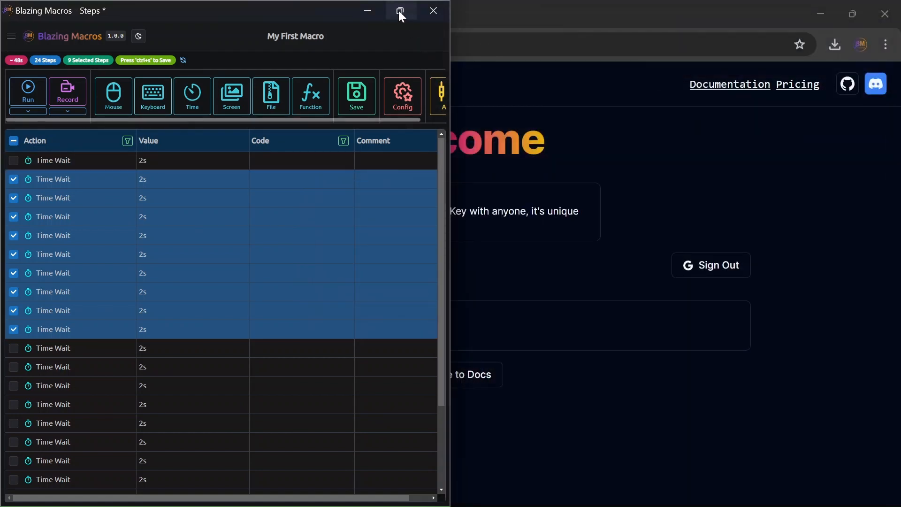
click(400, 11)
click(10, 31)
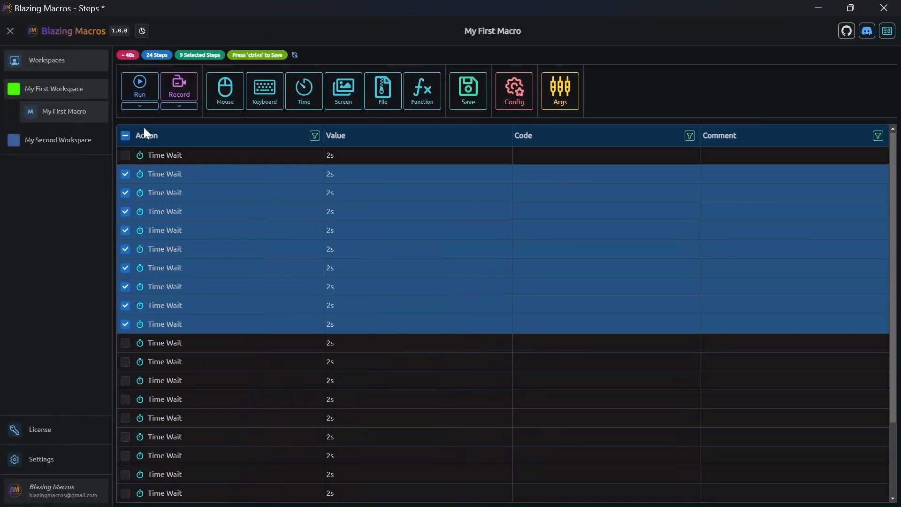
key(ctrl+r)
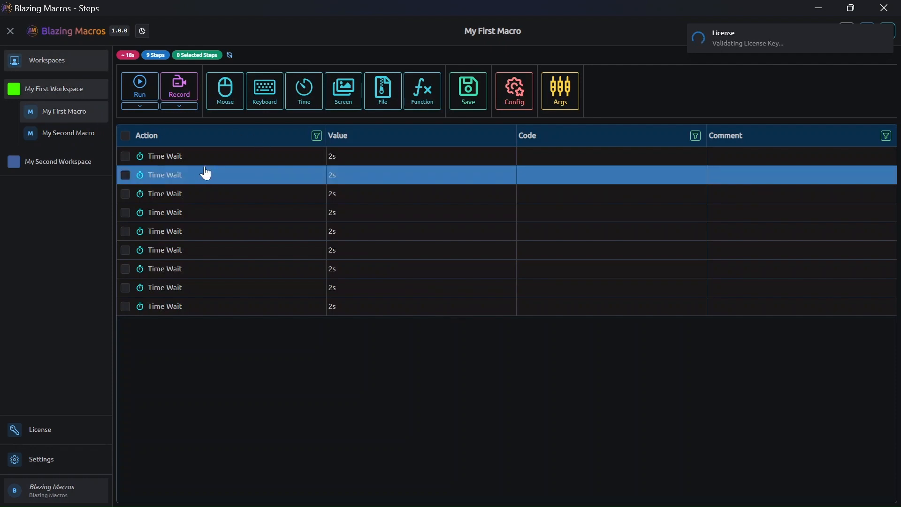
- Group the fourth through sixth steps as "My First Group" with a pale grey colour, and check that the group collapses and expands
drag(225, 216, 221, 254)
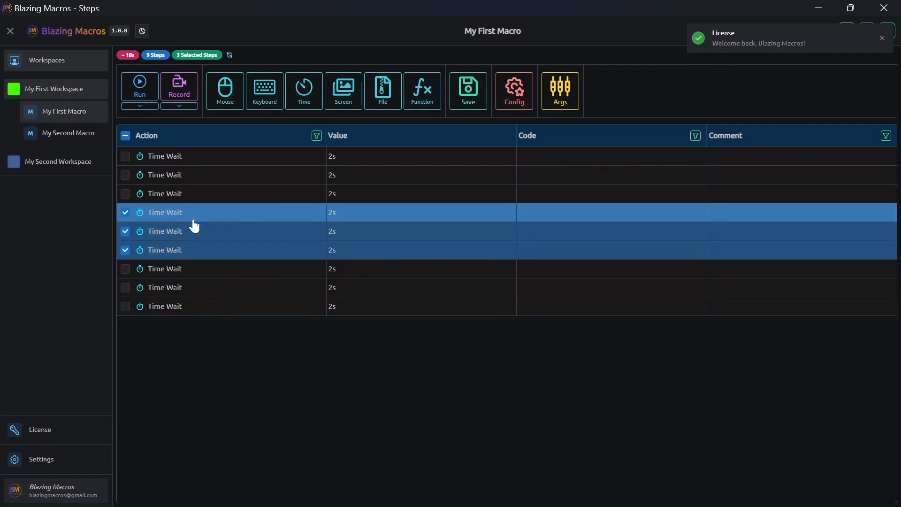
right_click(202, 226)
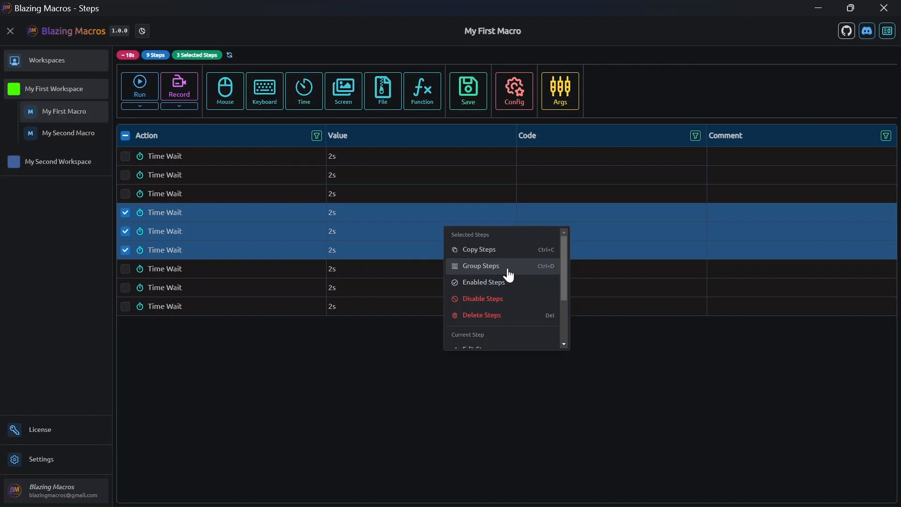
click(509, 276)
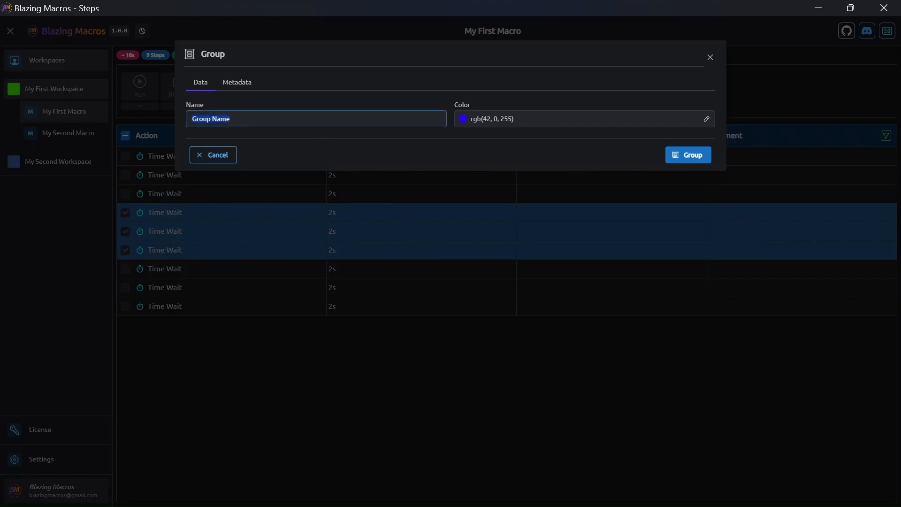
text(My First)
click(488, 119)
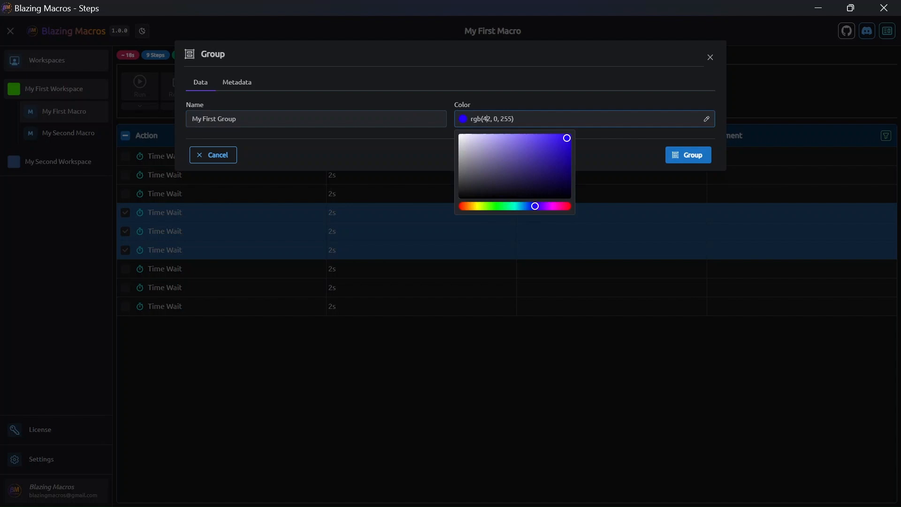
click(475, 155)
click(688, 155)
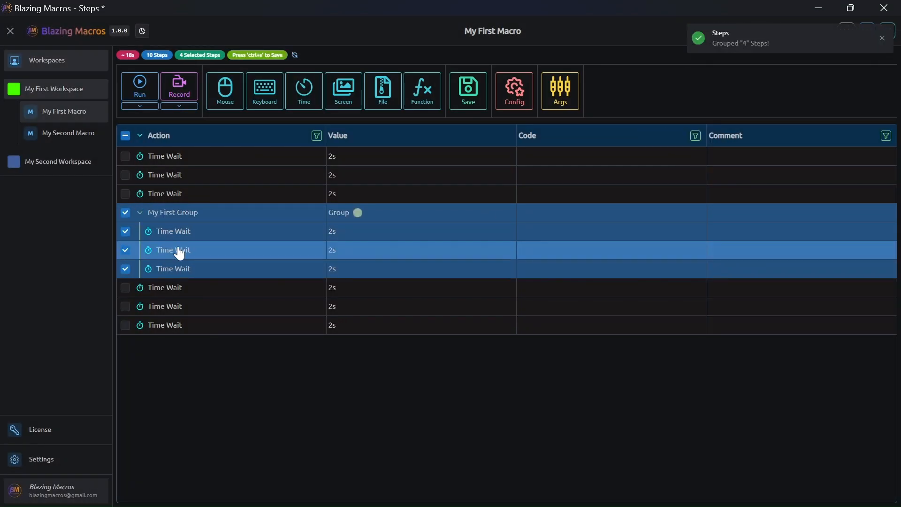
click(140, 214)
click(141, 212)
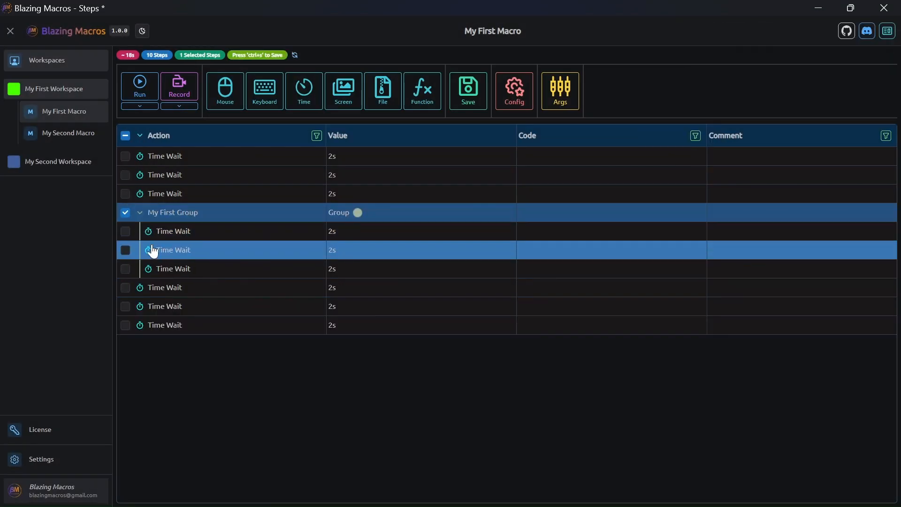
- Copy My First Group, paste it after the Time Wait step that follows the group, and expand the copy
click(125, 214)
key(ctrl+c)
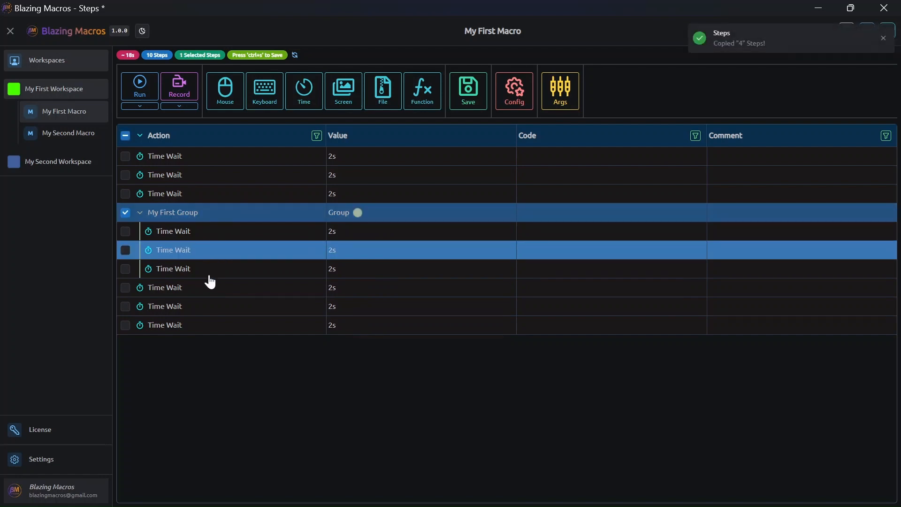
click(209, 291)
key(ctrl+v)
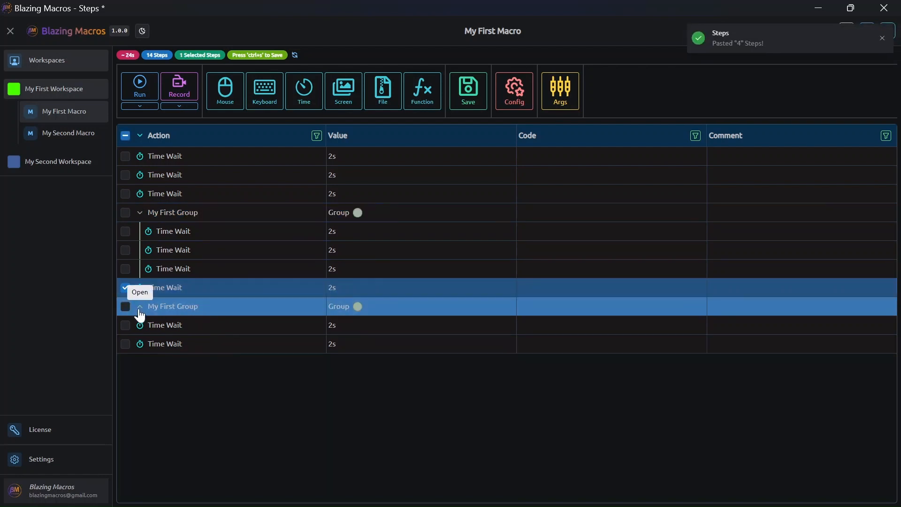
click(140, 306)
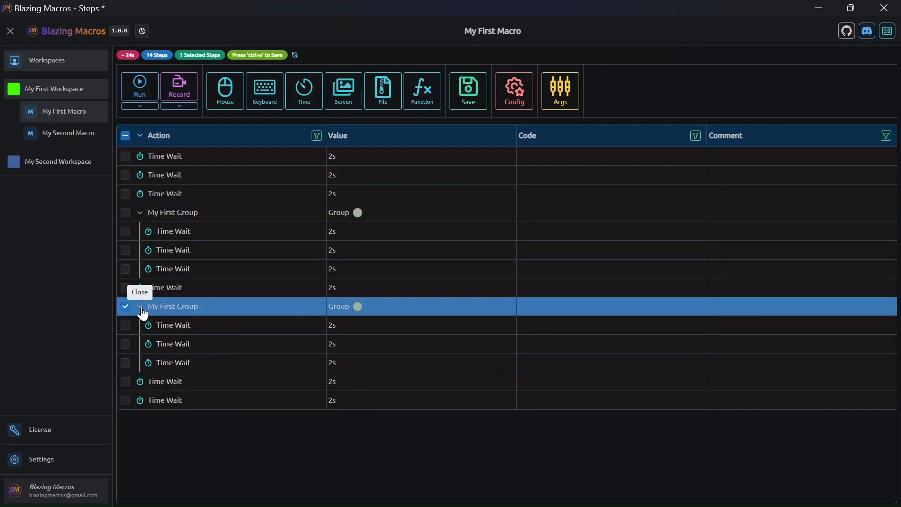
click(125, 306)
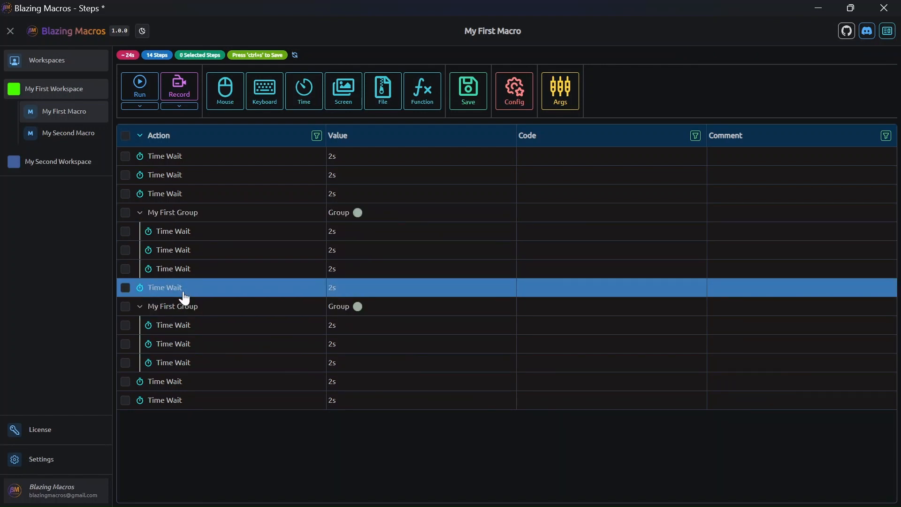
- Move the Time Wait between the groups to second place, then move the second through fourth steps into the upper group after its first step
drag(199, 174, 201, 177)
click(207, 181)
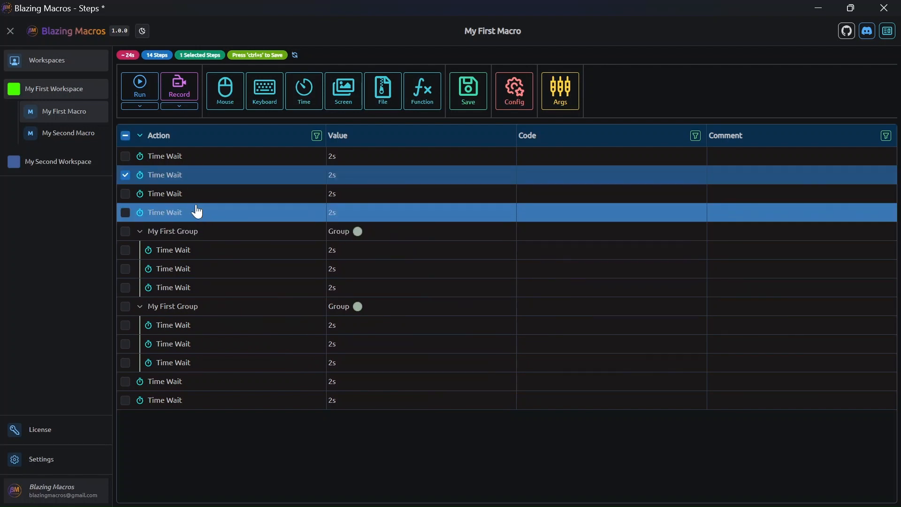
shift+click(196, 211)
drag(203, 249, 204, 253)
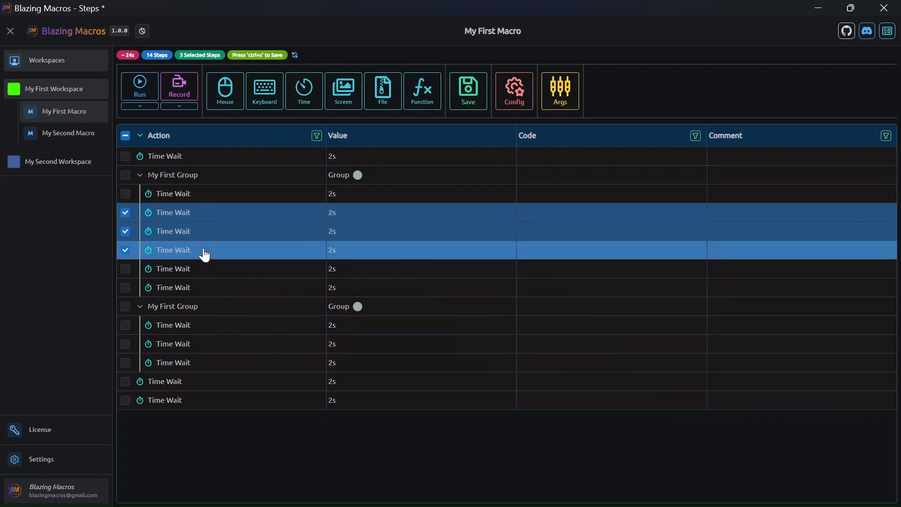
- Nest the upper My First Group inside the lower one, directly after its first Time Wait step, and clear the selection
click(197, 182)
drag(199, 192, 188, 204)
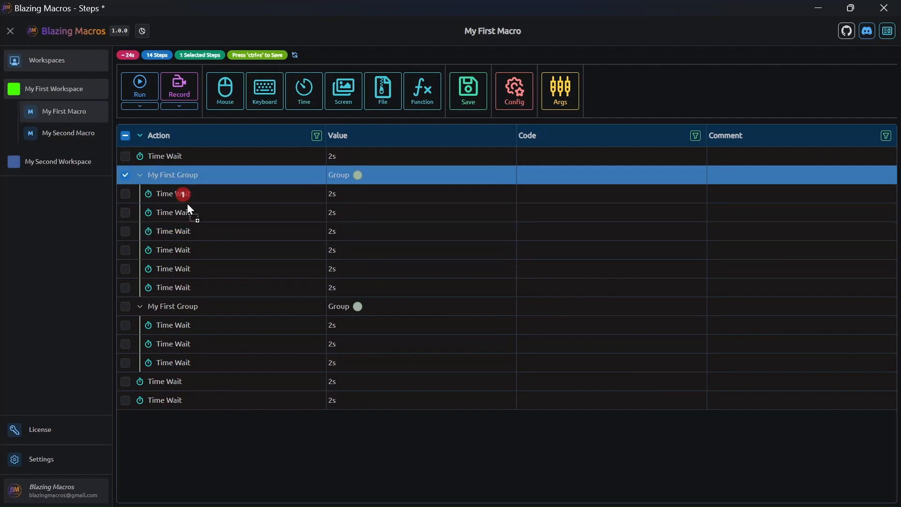
drag(194, 307, 192, 332)
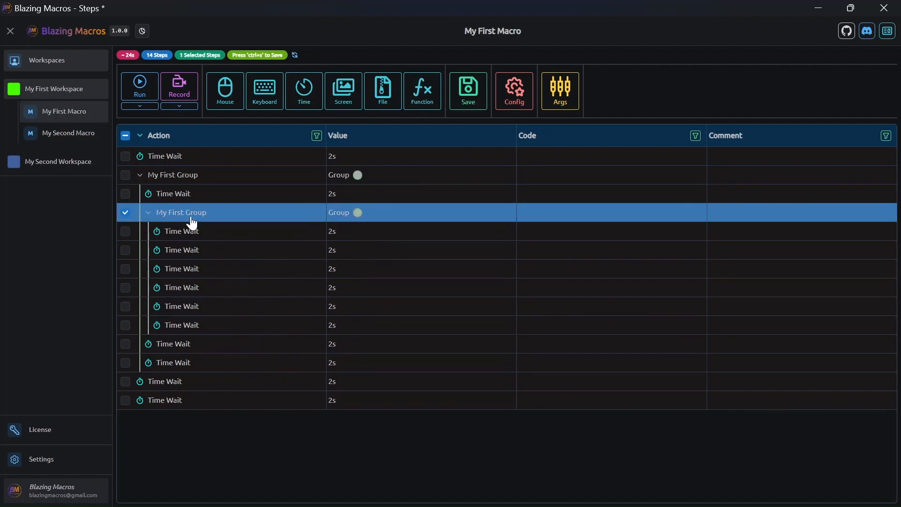
click(130, 214)
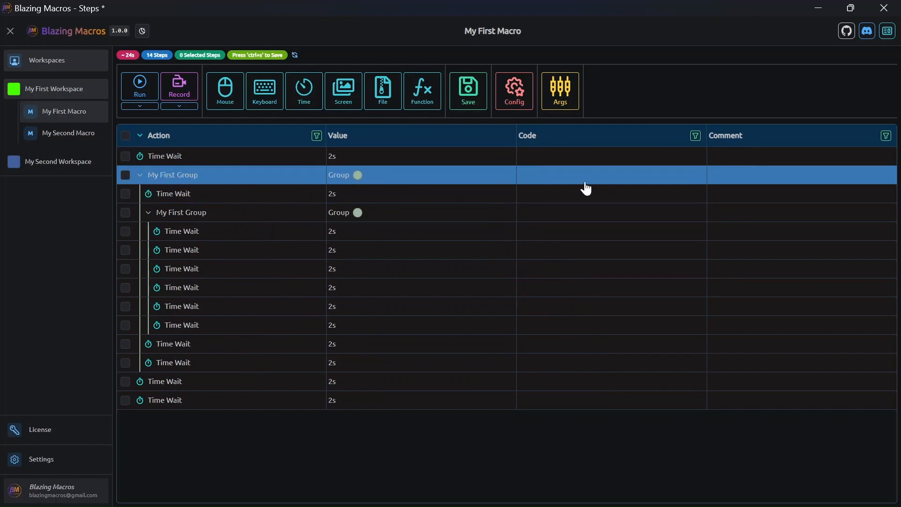
- Filter the macro's actions to show only steps of the type Group
click(317, 136)
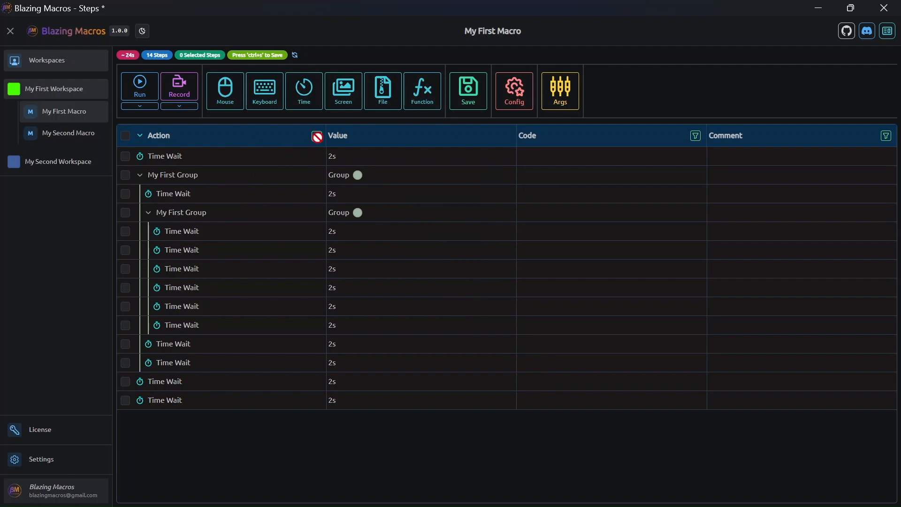
click(317, 136)
scroll(328, 244, down, 3)
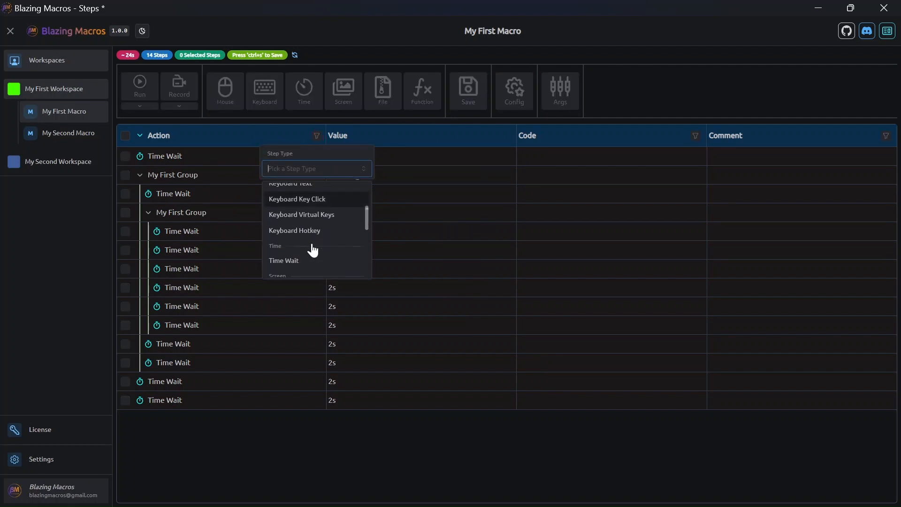
scroll(313, 250, down, 2)
scroll(314, 256, down, 2)
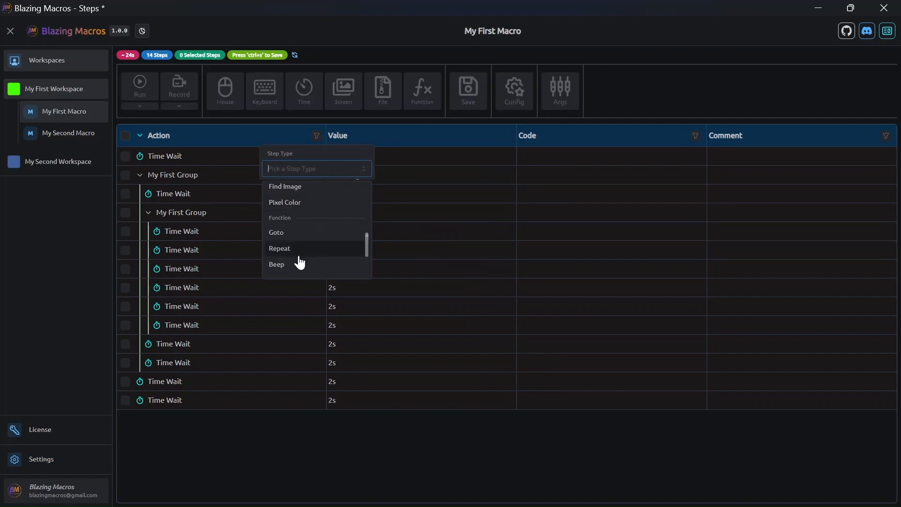
scroll(298, 259, up, 4)
text(group)
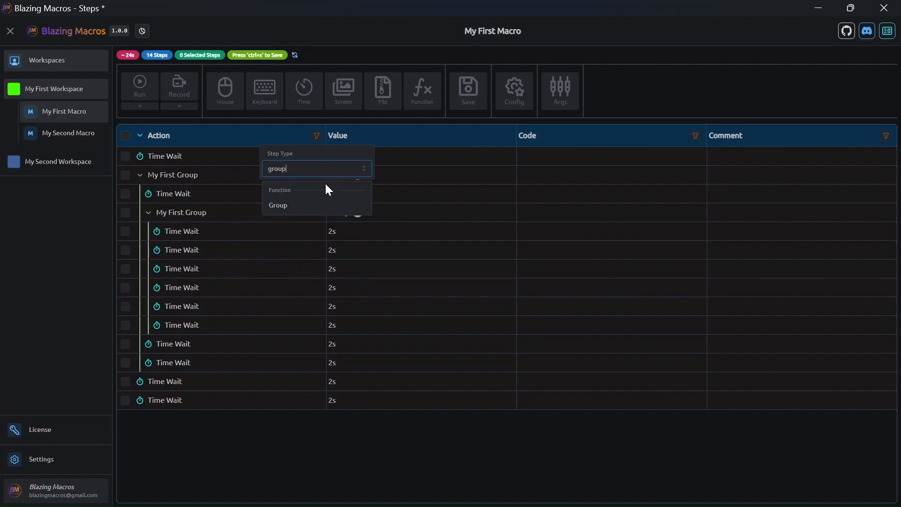
click(301, 205)
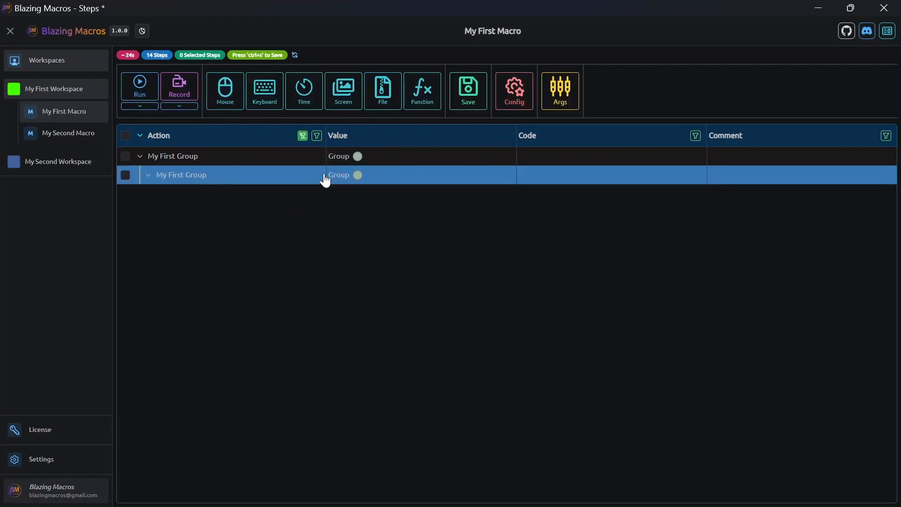
- Set the outer My First Group's code to "First Code"
click(162, 159)
click(193, 179)
click(174, 161)
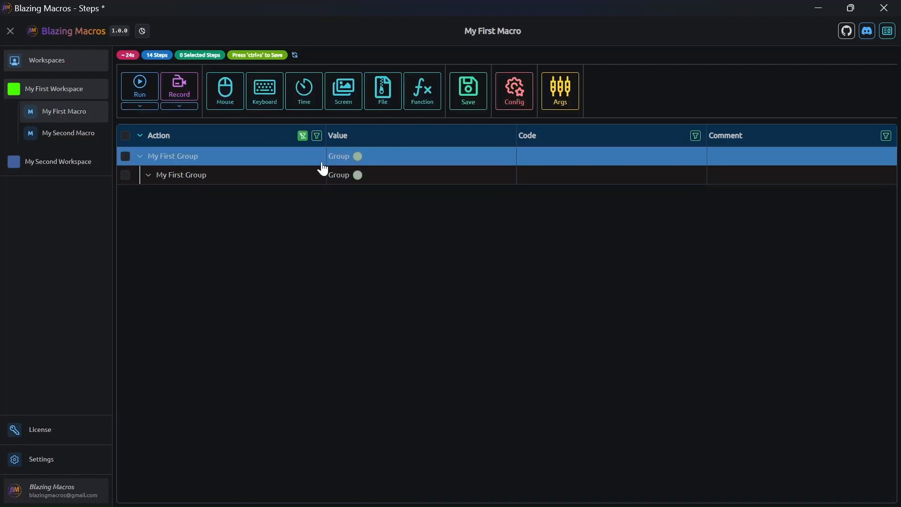
double_click(621, 155)
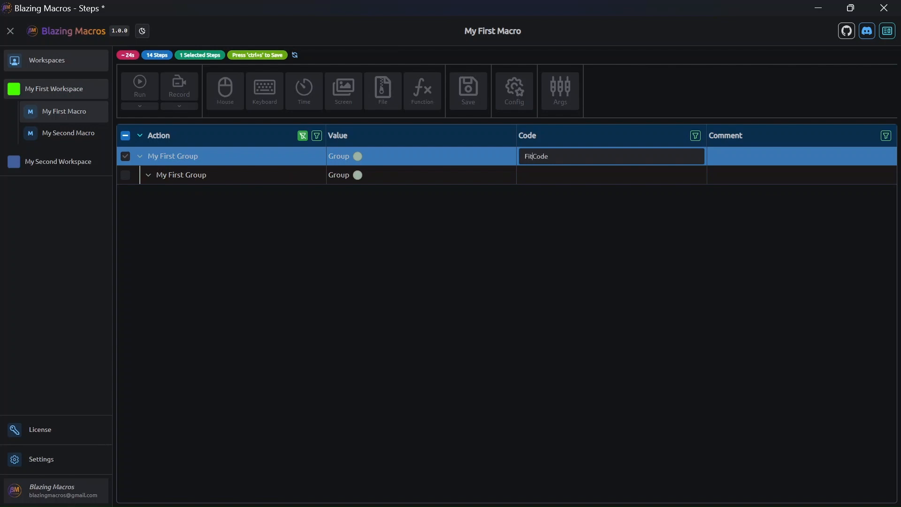
key(Return)
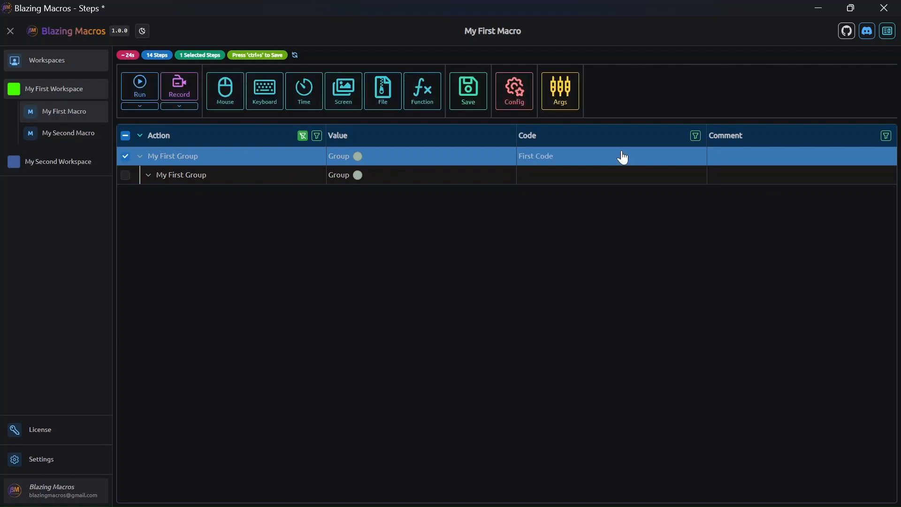
- Filter the steps by a code equal to First Code, then clear both the action and code filters
click(695, 136)
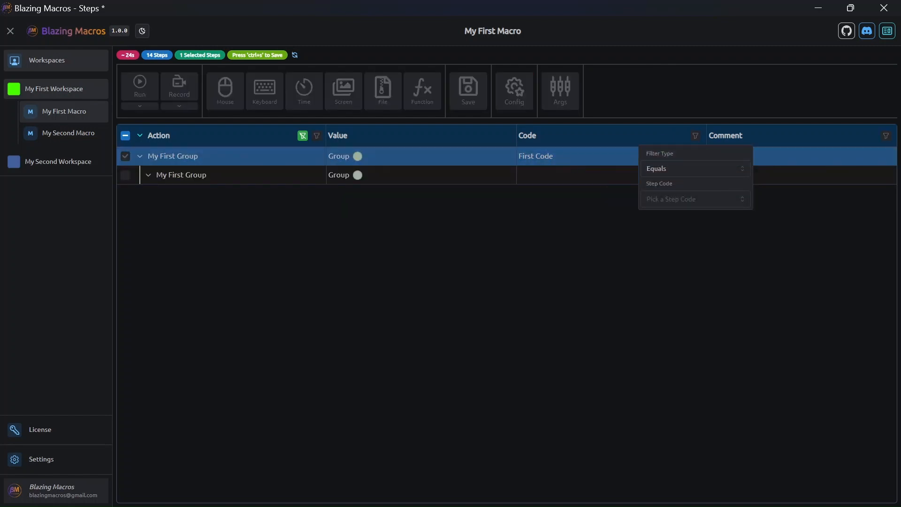
click(690, 199)
click(692, 221)
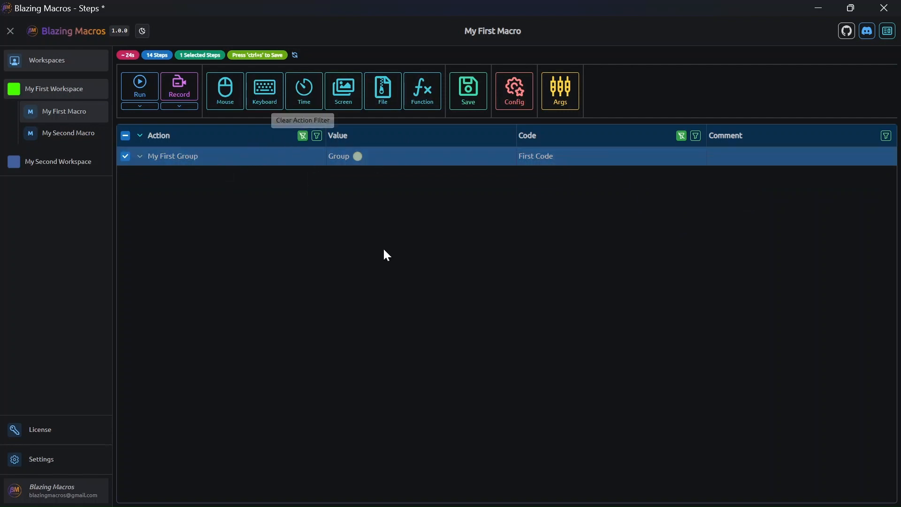
click(303, 136)
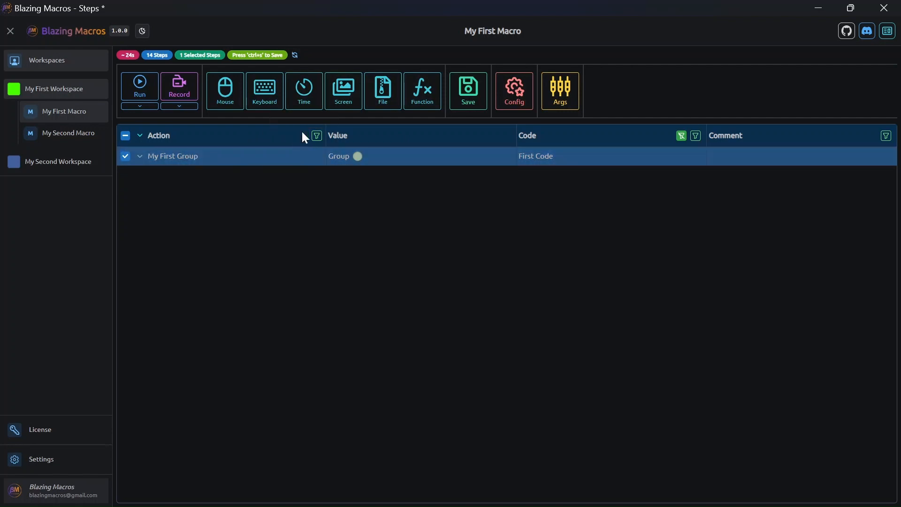
click(681, 135)
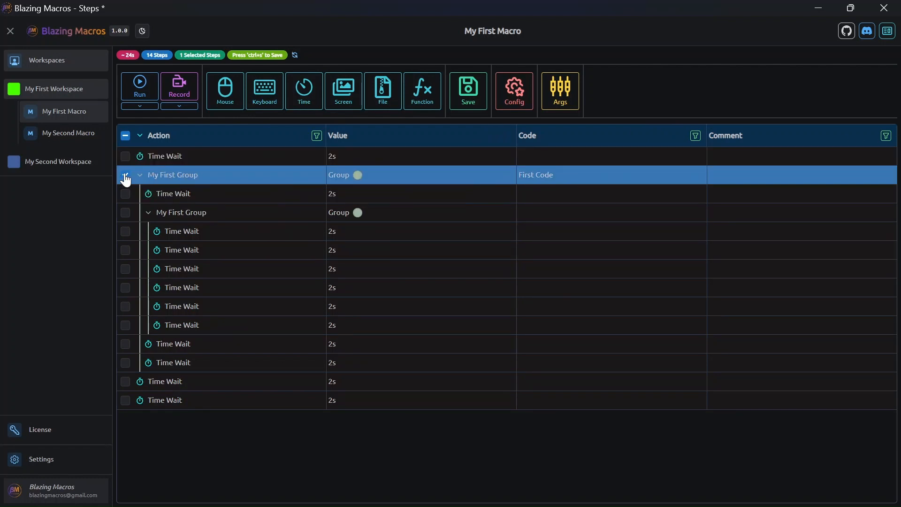
- Select the last three Time Wait steps in the nested group and examine the actions offered for them and the rows above
click(211, 231)
click(228, 288)
shift+click(232, 326)
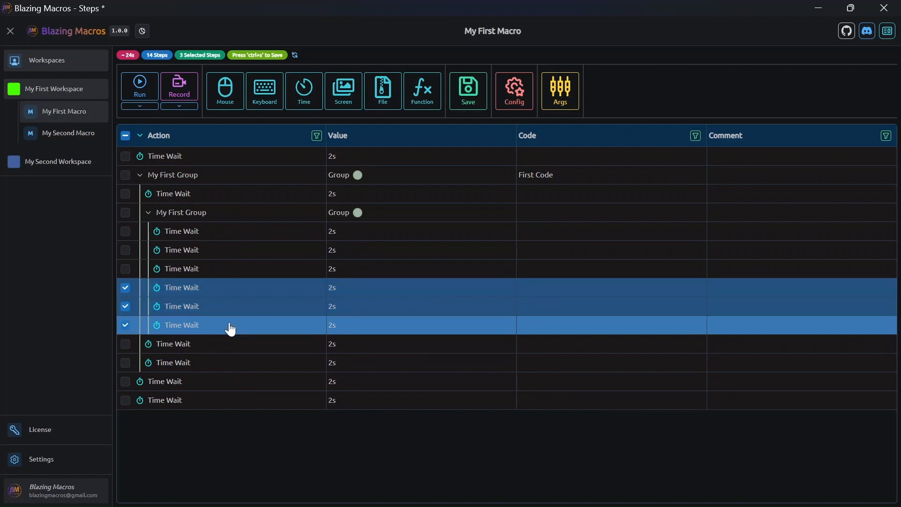
right_click(273, 313)
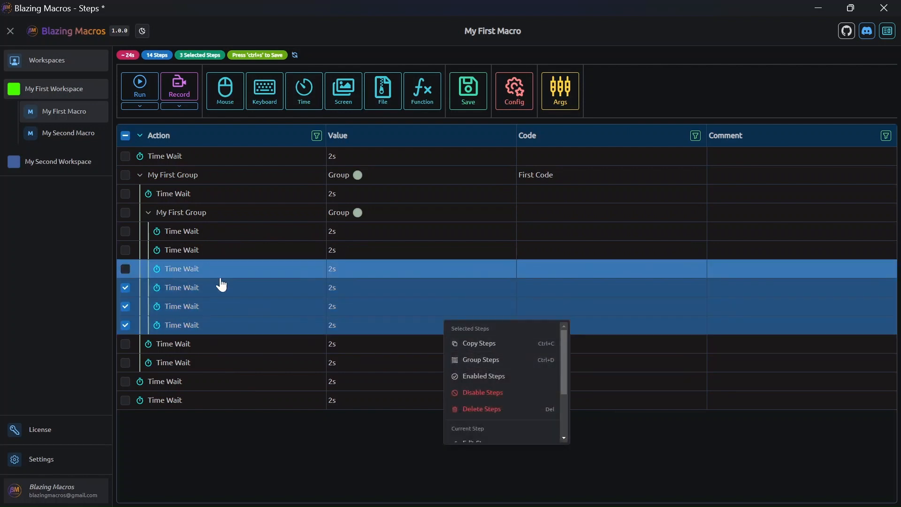
right_click(212, 214)
right_click(221, 198)
right_click(221, 181)
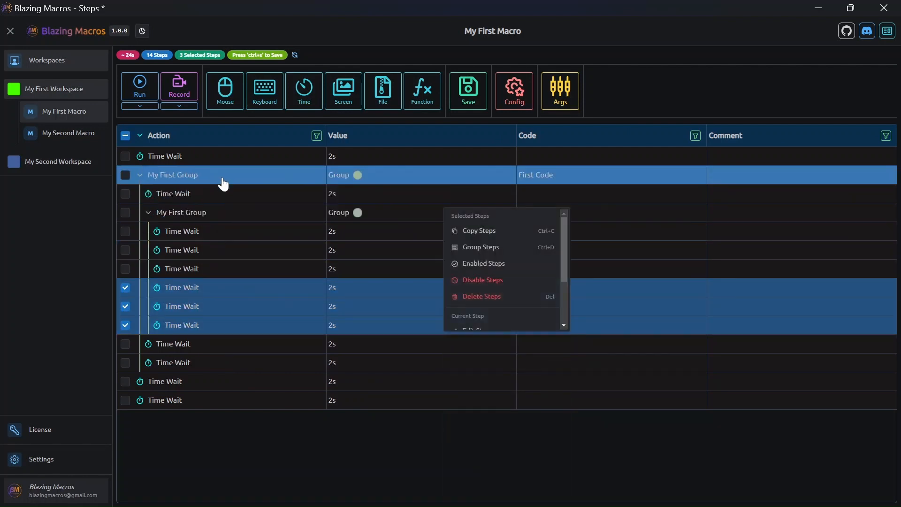
- Select only the outer My First Group and look through the actions for selected steps and the current step
click(221, 180)
right_click(236, 252)
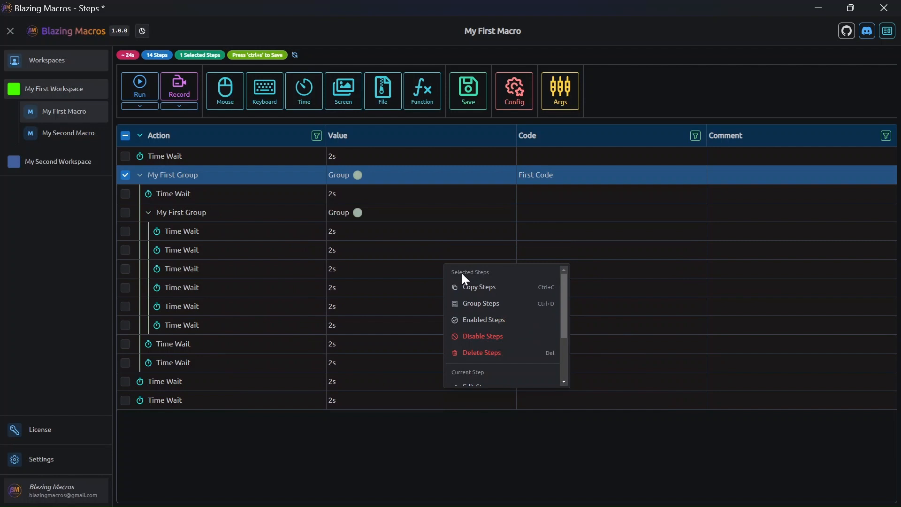
scroll(493, 296, down, 2)
scroll(486, 328, up, 2)
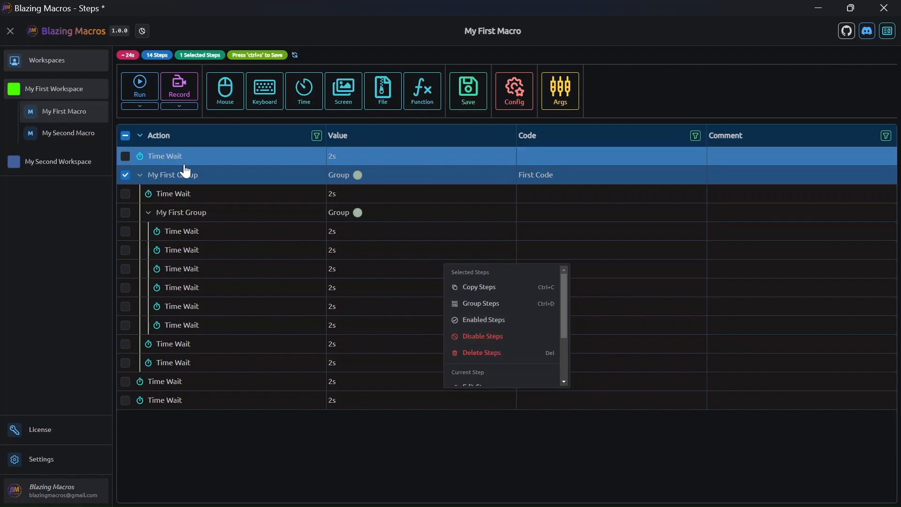
- Insert a left Mouse Click step with 1 click at 0, 0 before the macro's first Time Wait step
click(184, 162)
click(225, 93)
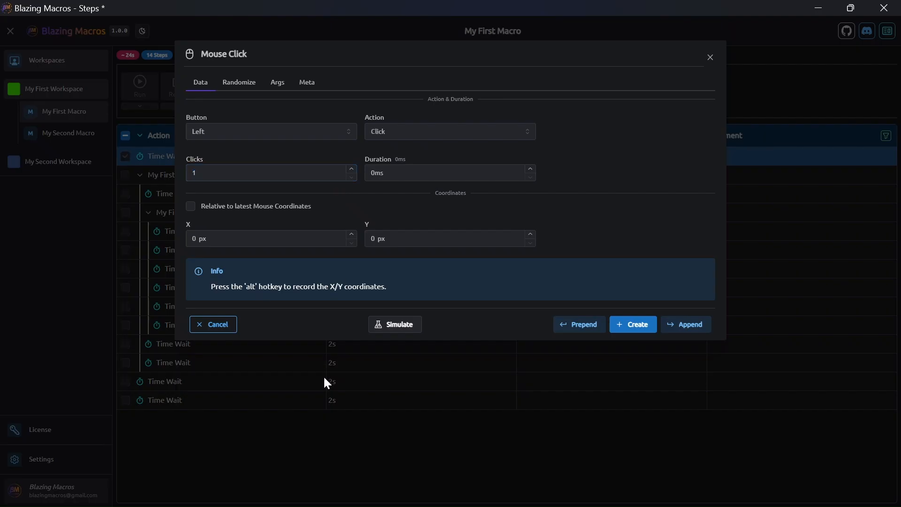
click(323, 375)
click(233, 100)
click(235, 124)
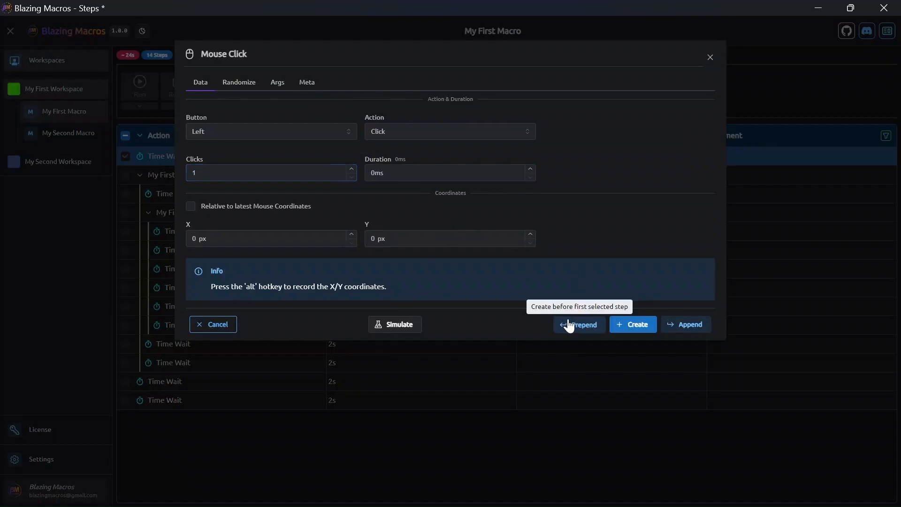
click(570, 324)
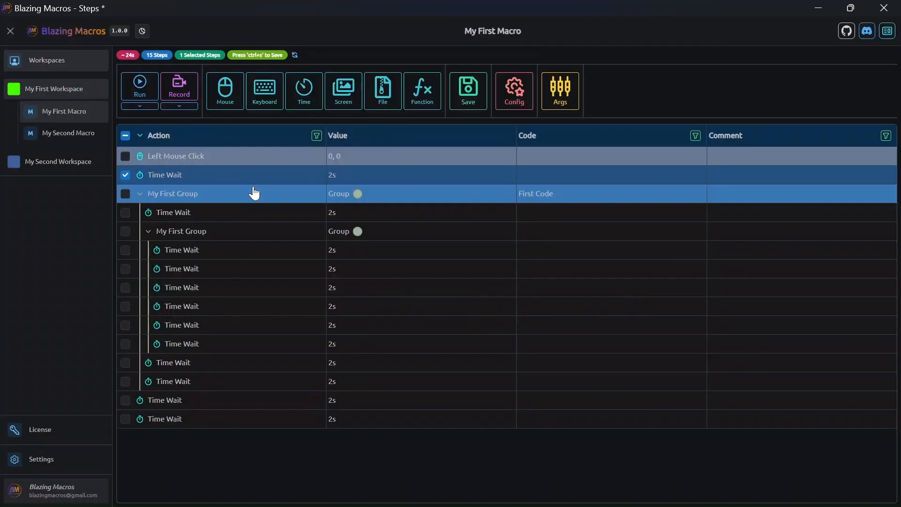
- Disable only the Left Mouse Click step, then run the macro briefly and stop it
click(129, 177)
click(172, 157)
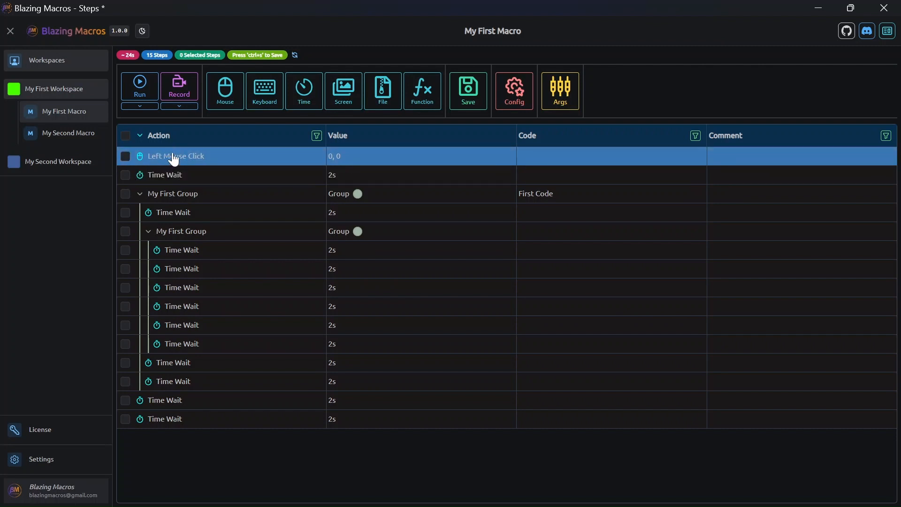
right_click(445, 162)
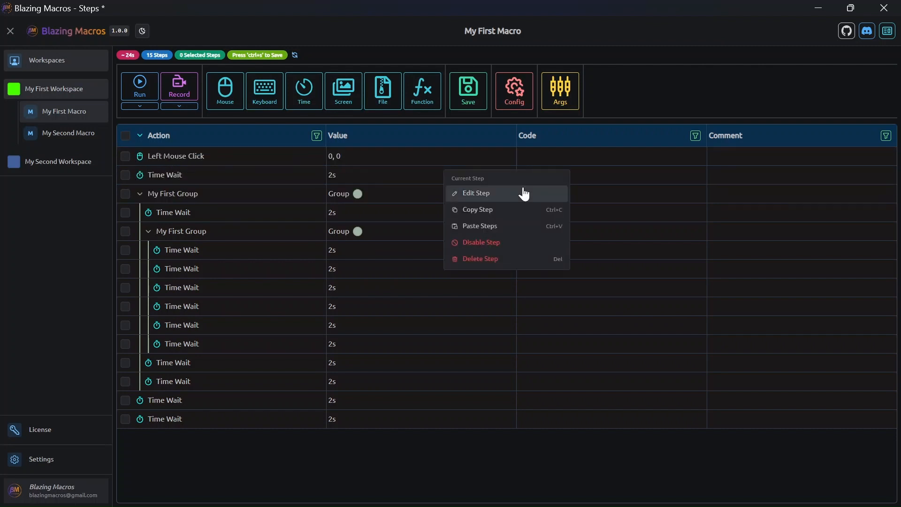
click(497, 245)
click(140, 93)
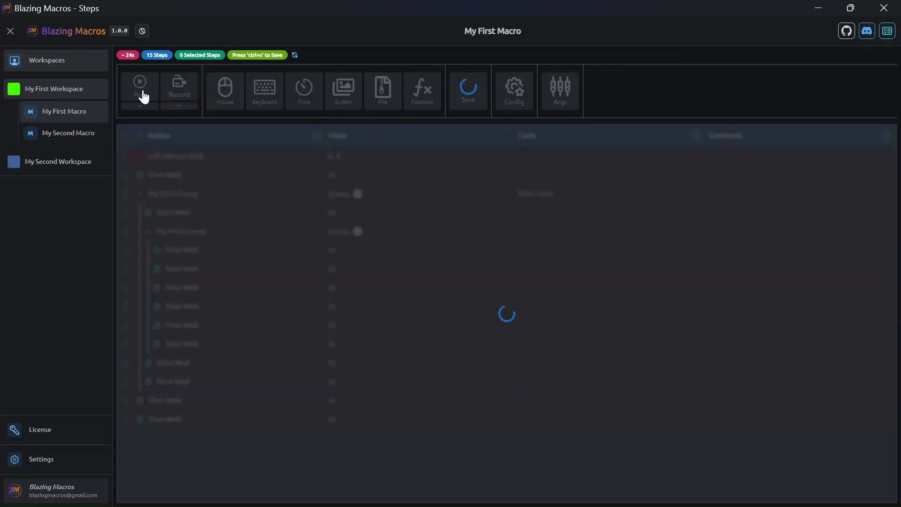
click(143, 94)
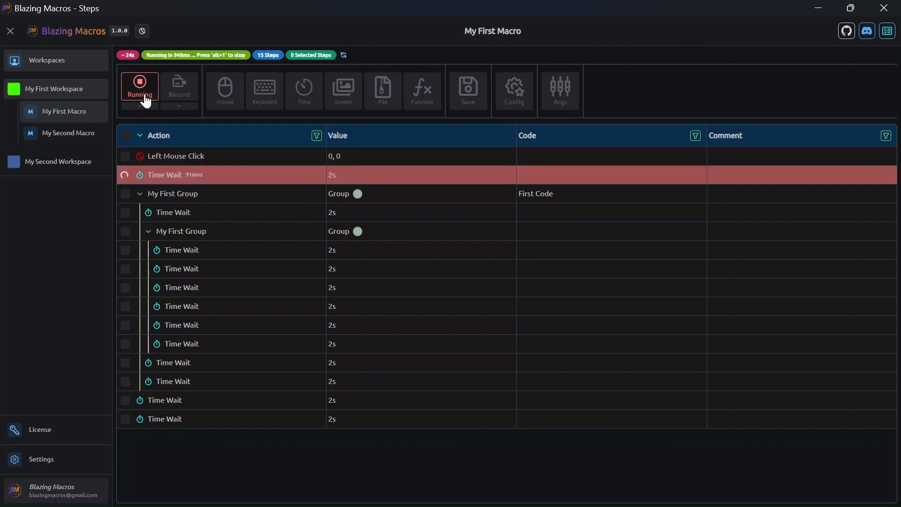
- Select every step from Left Mouse Click through the first Time Wait below the outer group and disable them all
click(192, 160)
shift+click(237, 405)
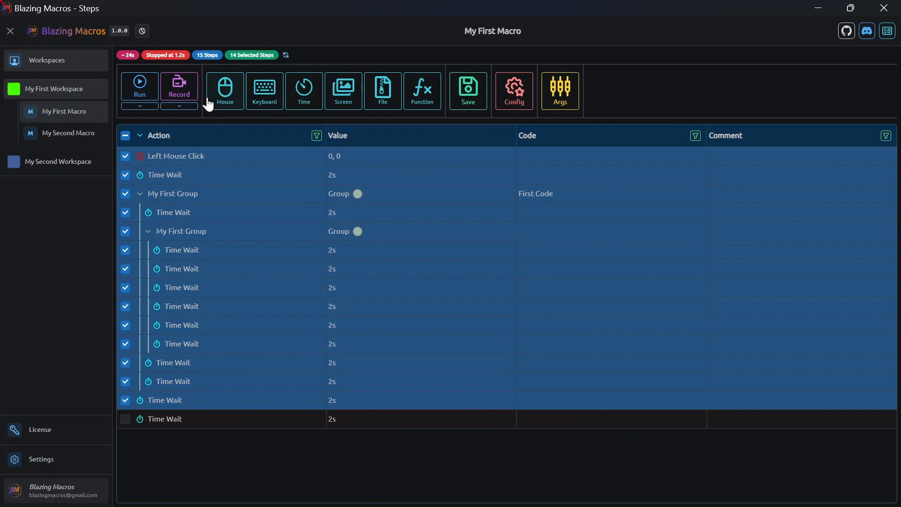
right_click(185, 157)
scroll(511, 216, down, 2)
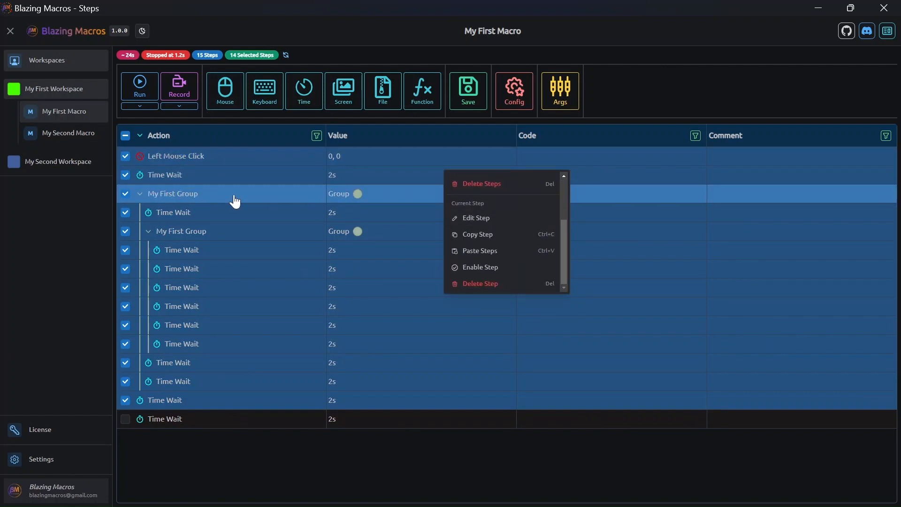
scroll(488, 229, up, 2)
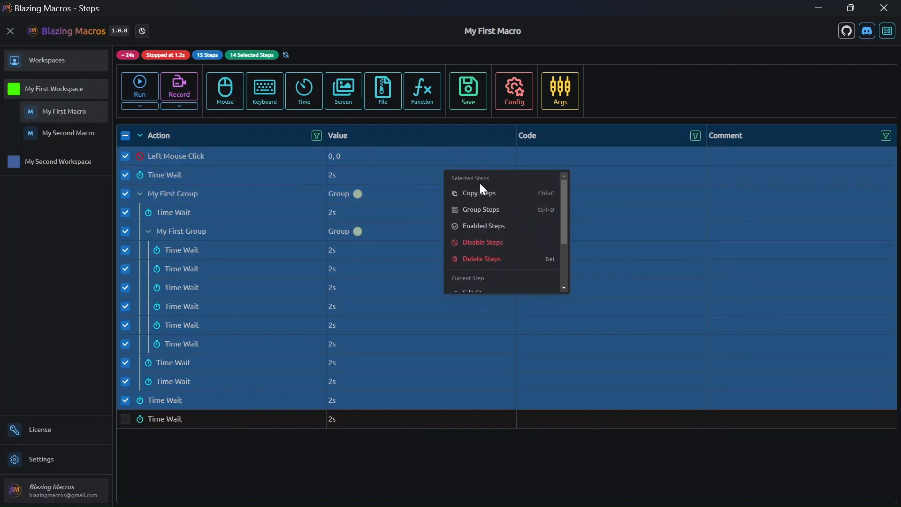
click(492, 244)
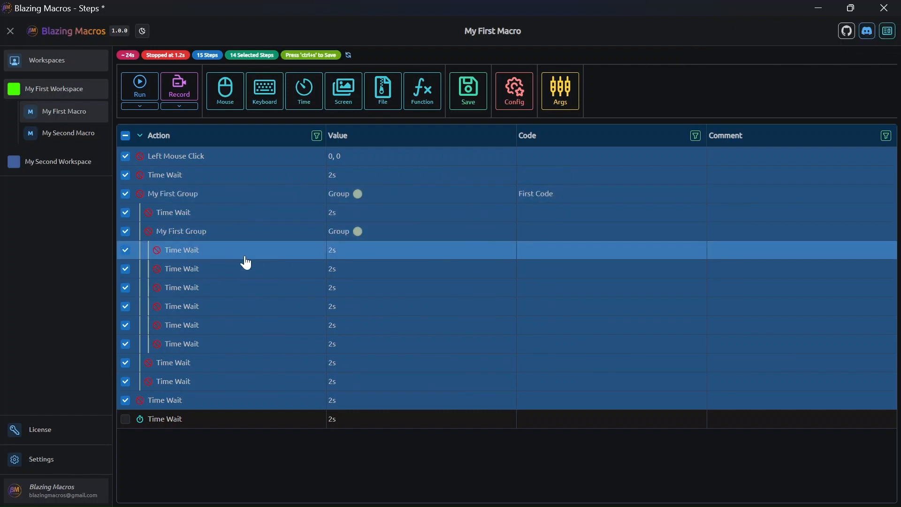
- Enable all the selected steps and look through the actions offered for the current step
right_click(277, 218)
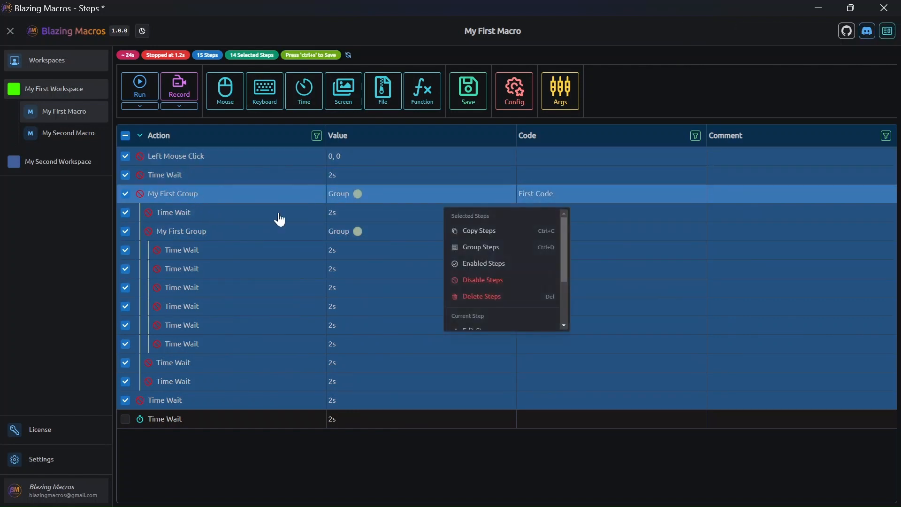
click(488, 271)
right_click(258, 213)
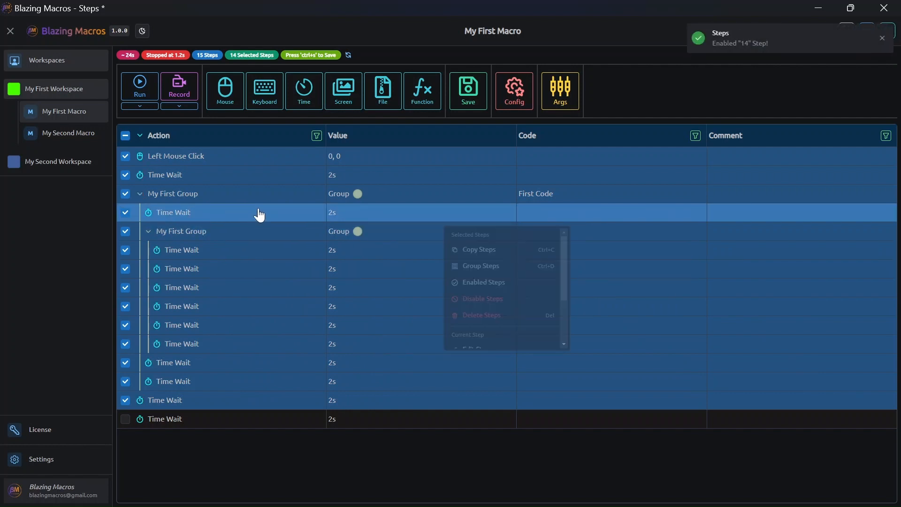
scroll(519, 296, down, 3)
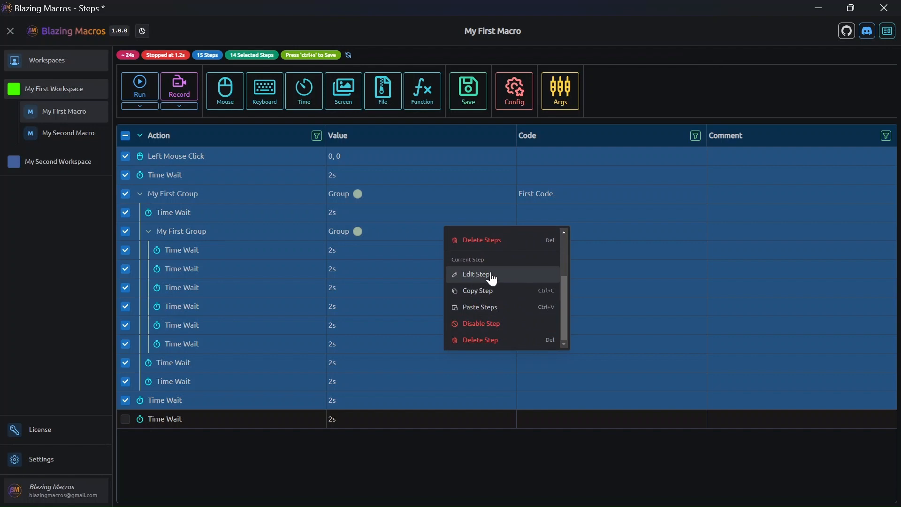
- Select only the Left Mouse Click step and examine the actions available for it
click(200, 193)
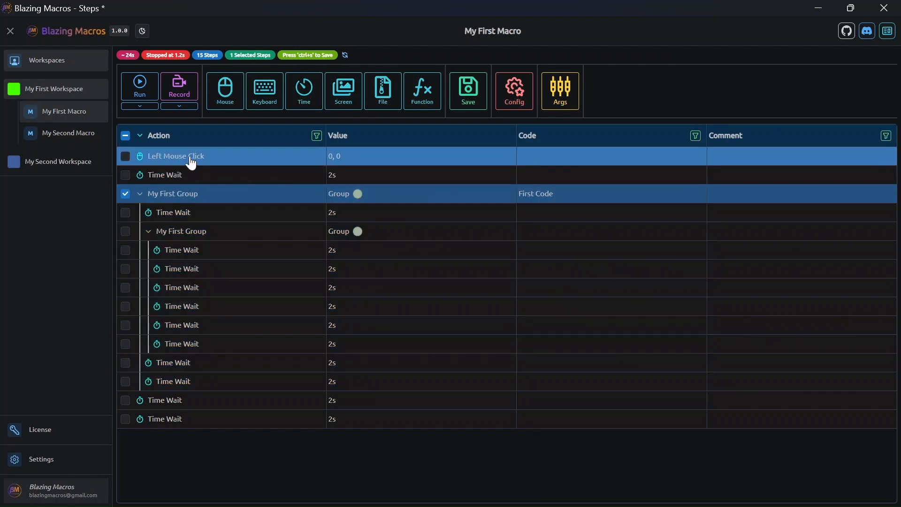
click(191, 161)
right_click(446, 164)
scroll(497, 223, down, 3)
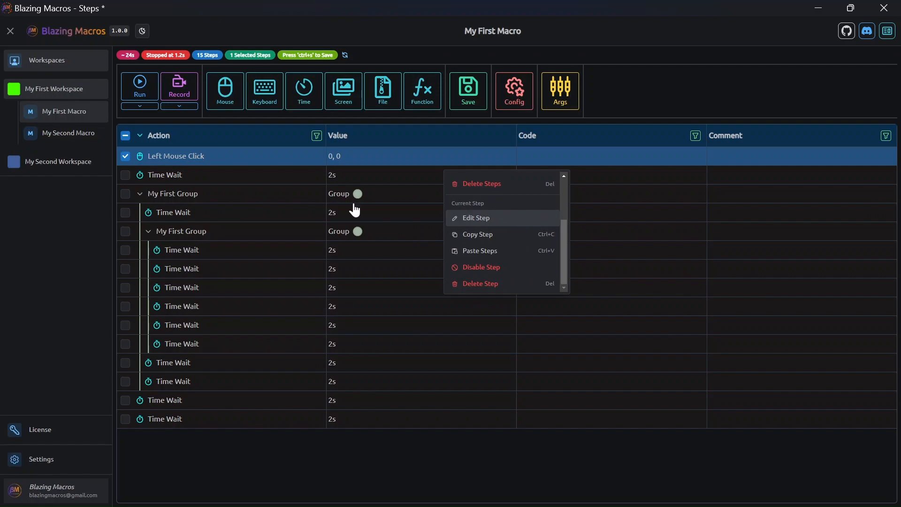
- Open the Left Mouse Click step for editing, examine its button, clicks, duration and meta settings, and close it without changes
double_click(232, 155)
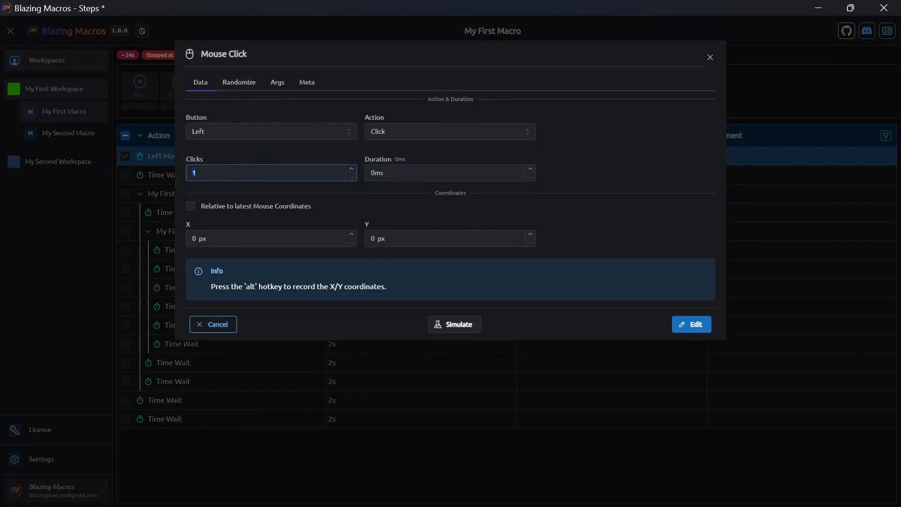
drag(196, 60, 270, 58)
click(270, 58)
click(234, 131)
click(426, 167)
click(192, 172)
click(312, 92)
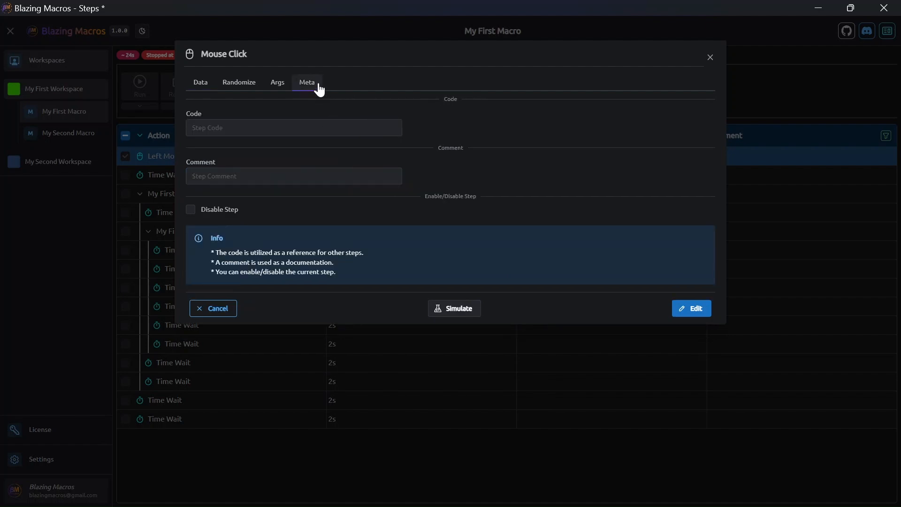
click(271, 362)
- Open the fourth Time Wait of the nested group, examine its code, comment and disable settings, and close it
double_click(226, 307)
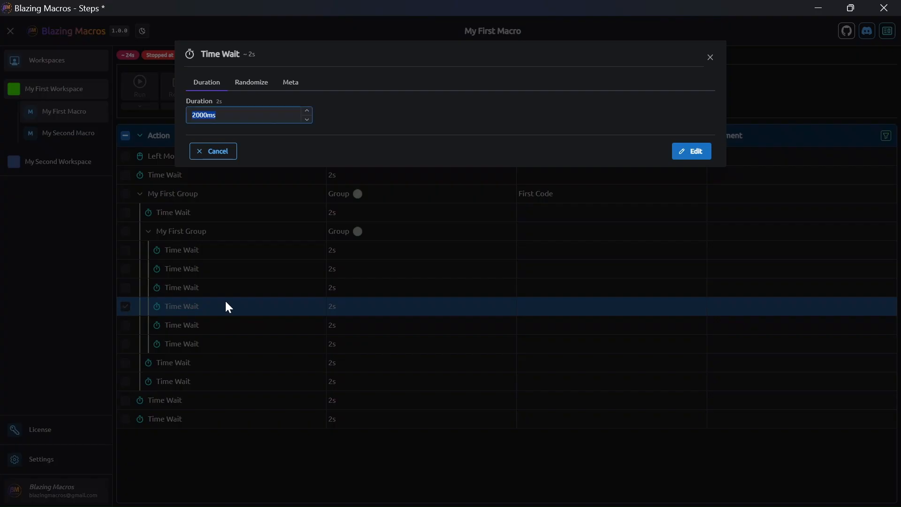
click(289, 89)
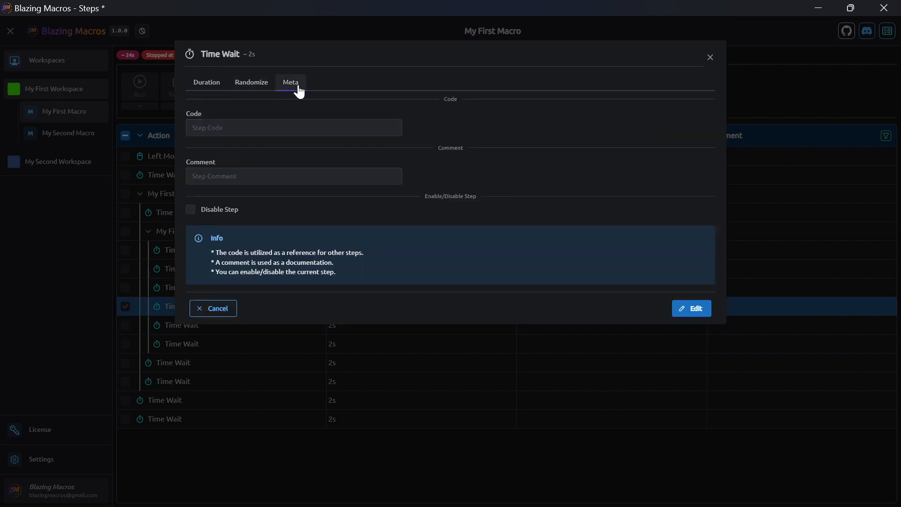
click(292, 128)
click(291, 176)
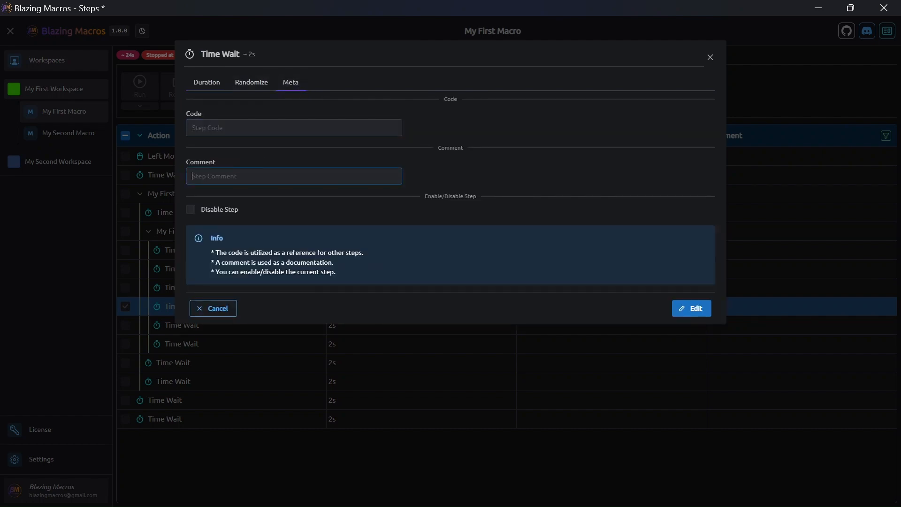
click(291, 129)
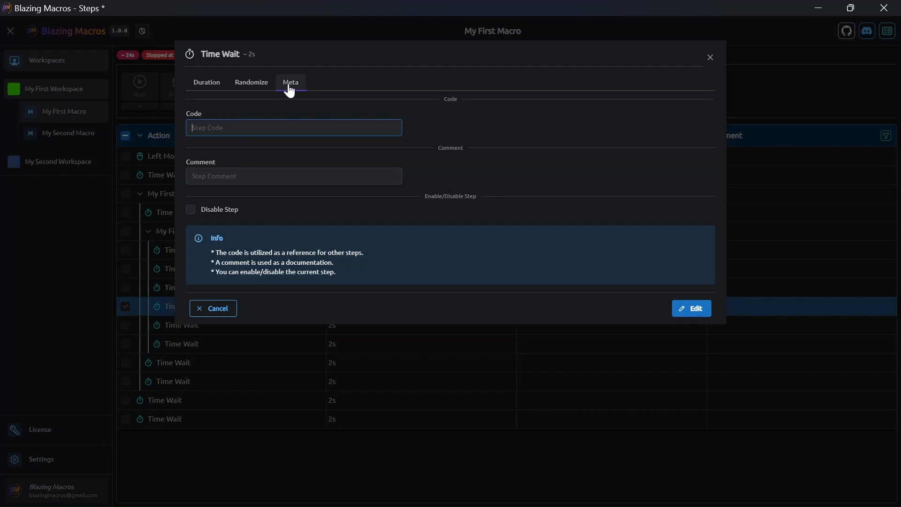
double_click(191, 114)
drag(192, 162, 228, 164)
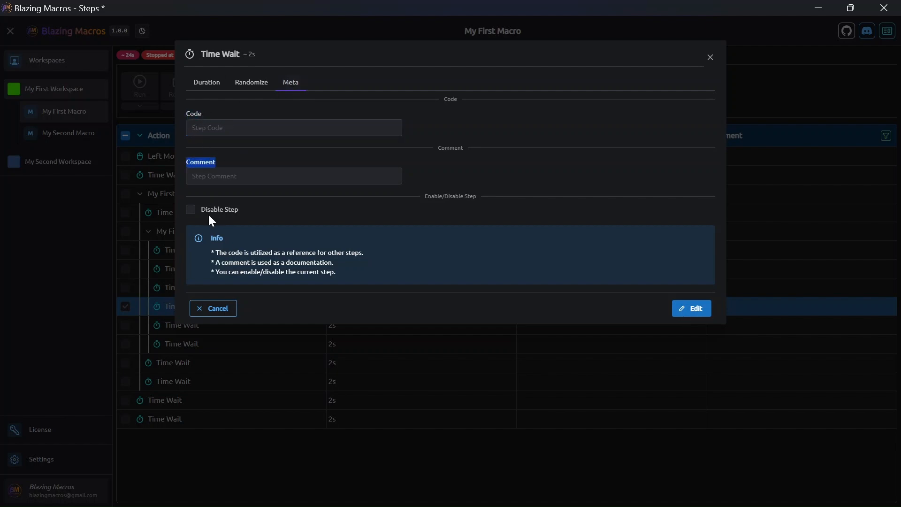
drag(209, 217, 270, 215)
click(271, 211)
click(710, 57)
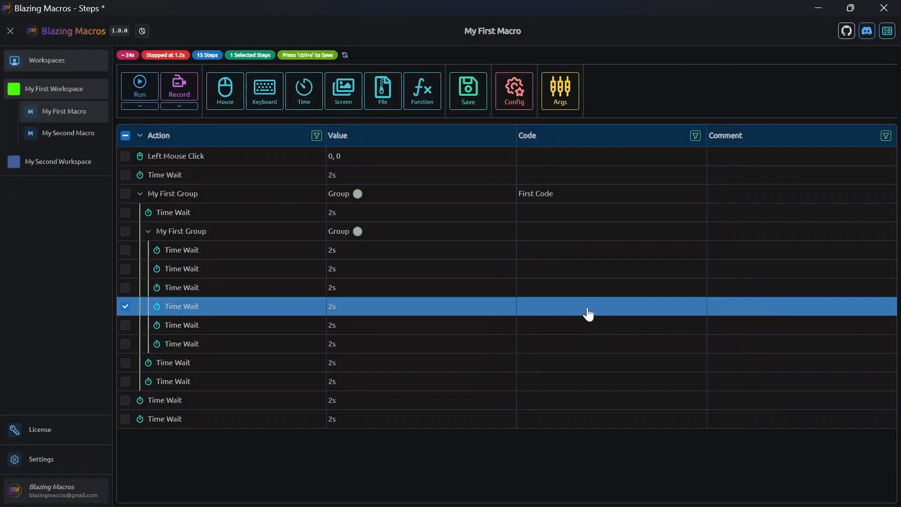
- Try out inline editing of the code and comment on that Time Wait row, and look through its available actions
double_click(561, 310)
double_click(739, 311)
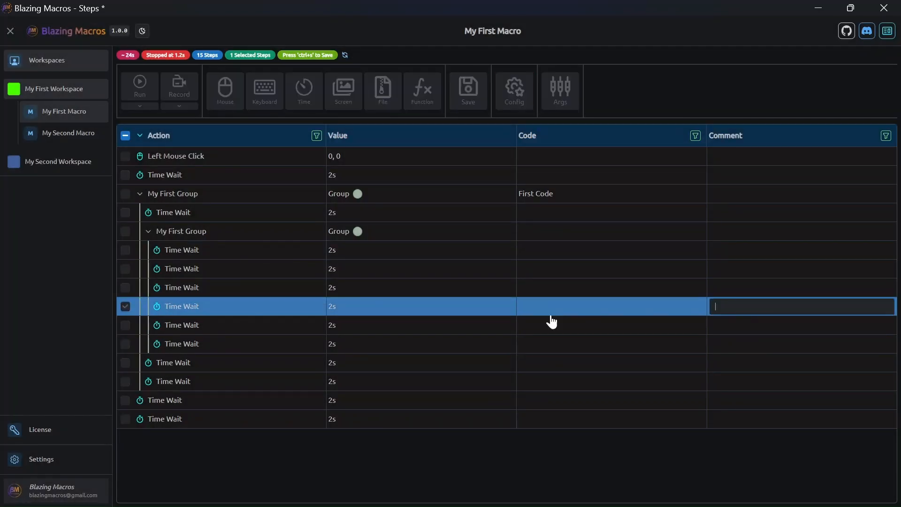
click(206, 306)
right_click(444, 313)
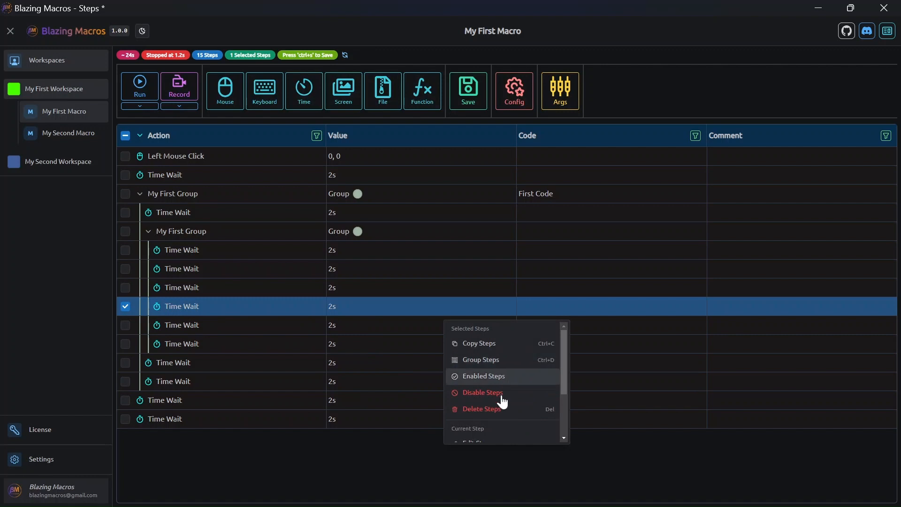
scroll(499, 380, down, 1)
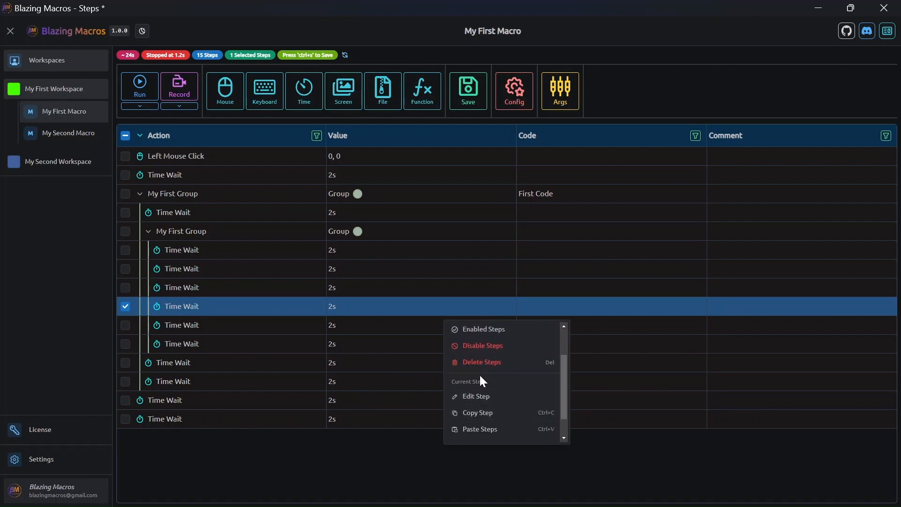
click(216, 305)
- Give the nested group's fourth Time Wait step the code Da Code through its meta settings
double_click(227, 298)
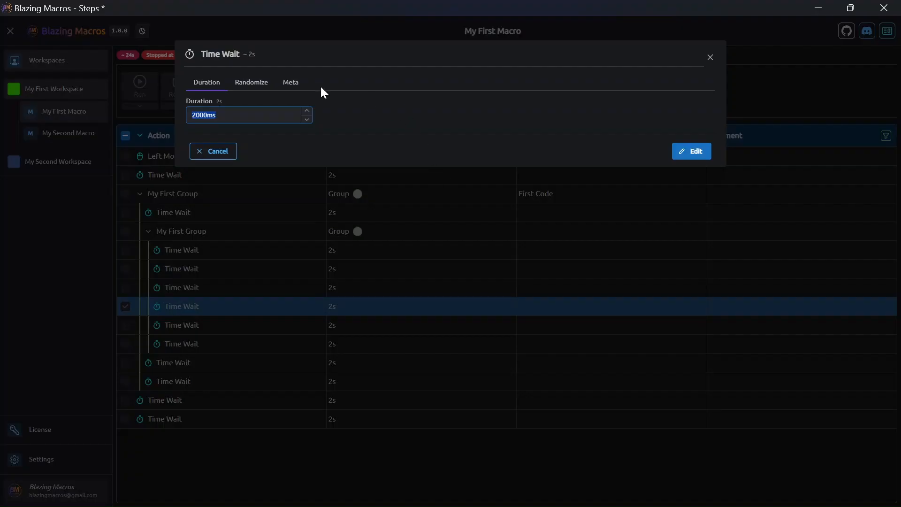
click(290, 83)
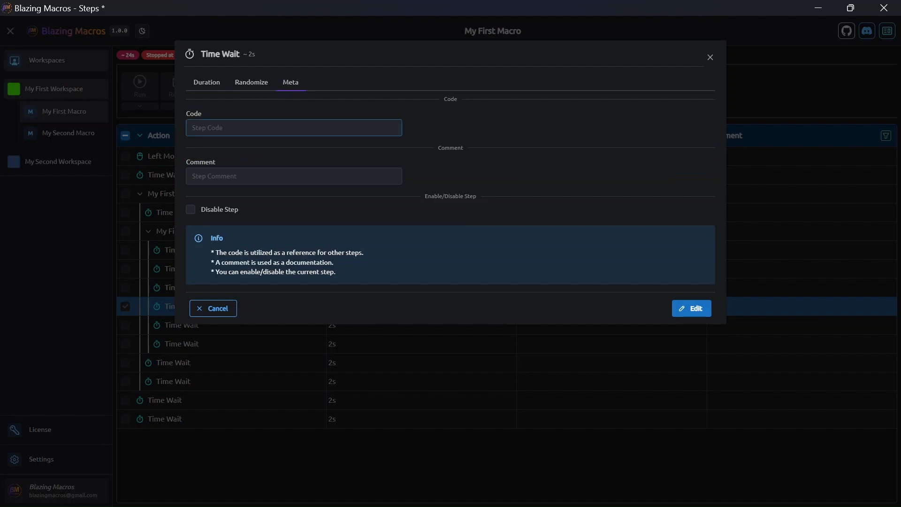
text(im)
key(BackSpace)
key(BackSpace)
key(BackSpace)
text(Da Code)
key(Return)
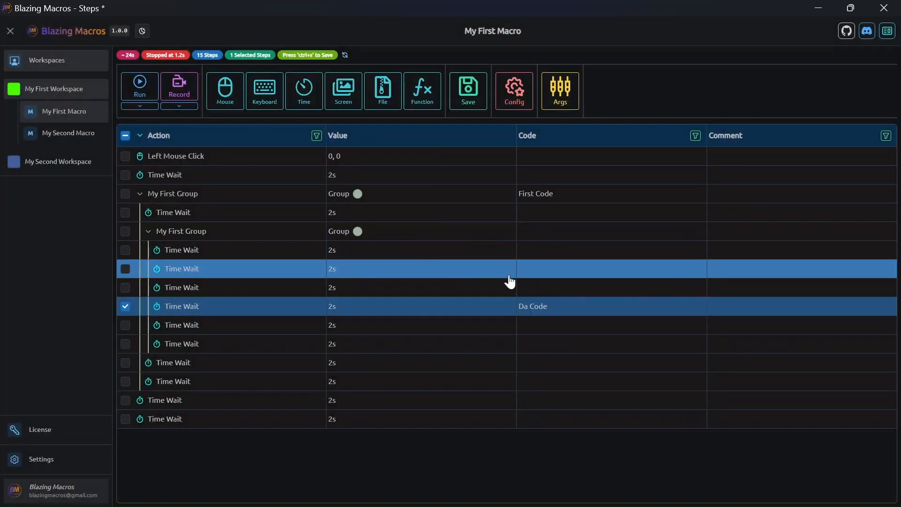
- Edit the same Time Wait row inline, setting its code to Da Code v2 and its comment to comment v2
double_click(544, 313)
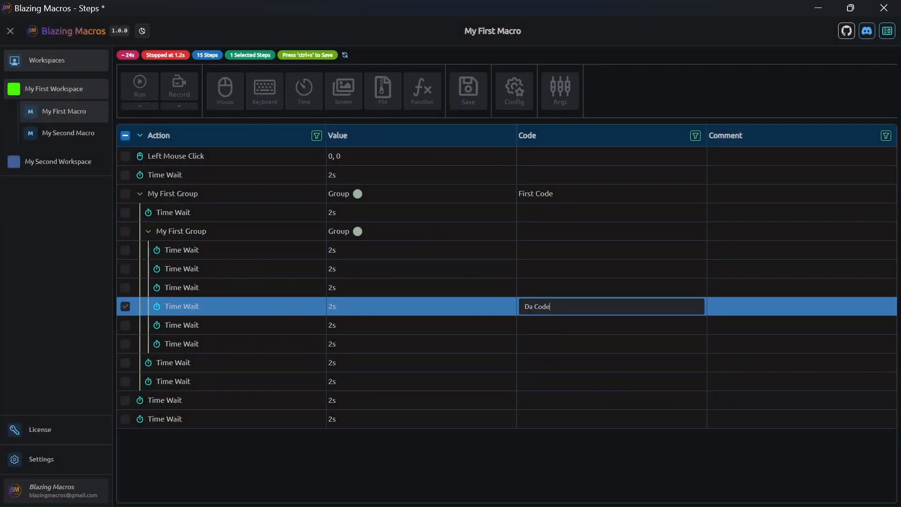
text(v2)
key(Return)
double_click(779, 312)
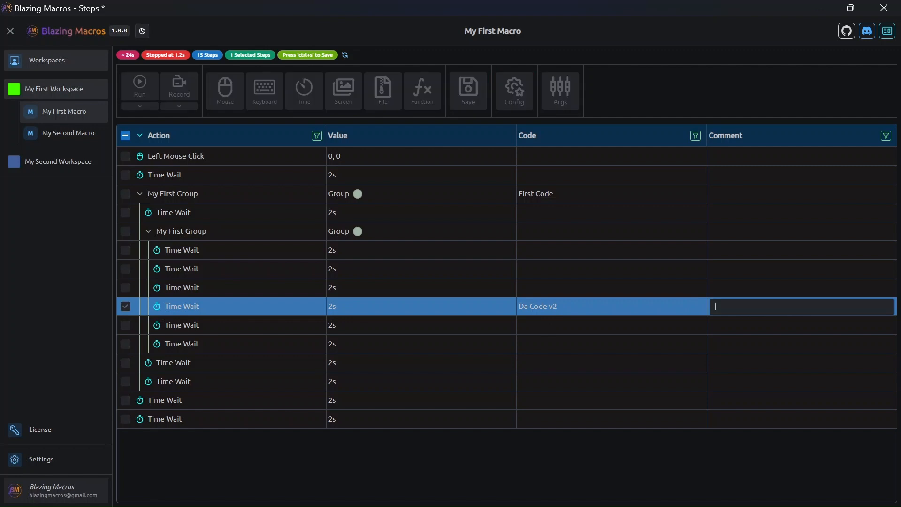
text(comment v2)
key(Return)
- Reopen that Time Wait step, check its code and comment along with the duration and randomize settings, and close it
double_click(415, 313)
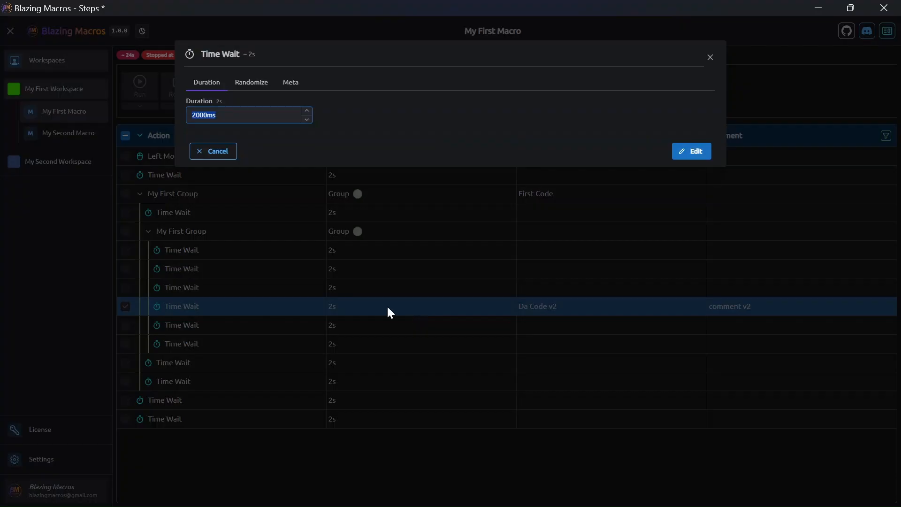
click(290, 84)
drag(239, 128, 189, 129)
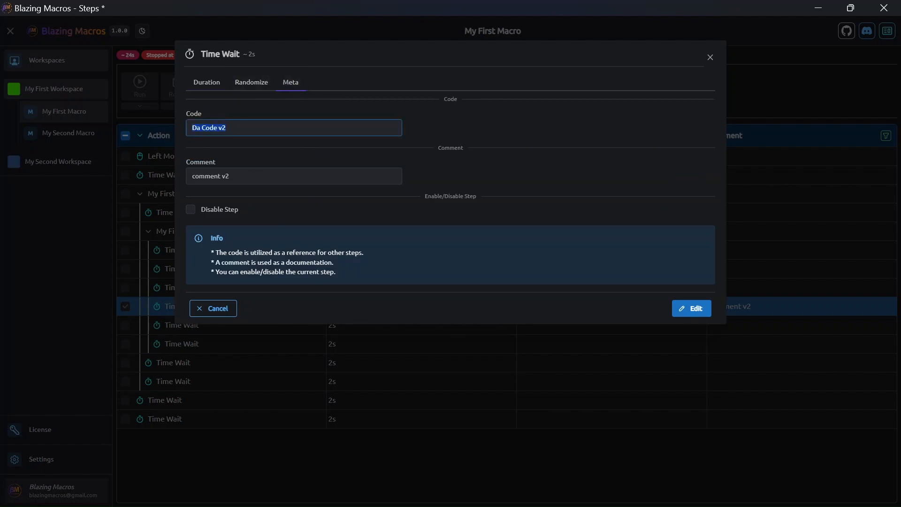
drag(242, 176, 189, 176)
drag(247, 129, 182, 141)
click(241, 176)
drag(241, 176, 189, 175)
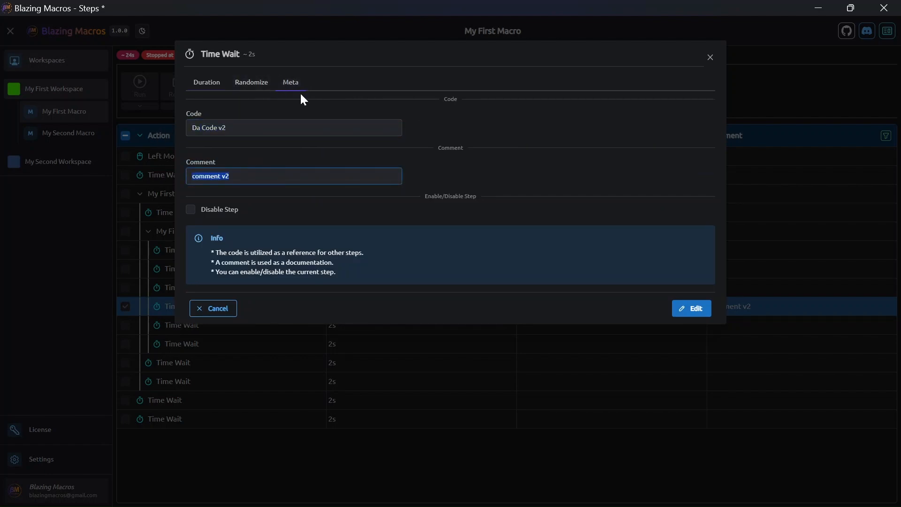
click(223, 89)
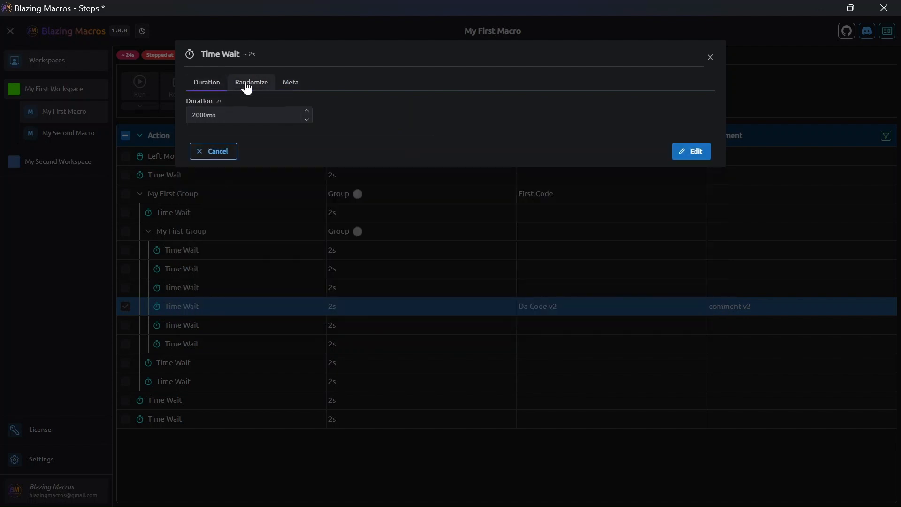
click(248, 88)
click(289, 84)
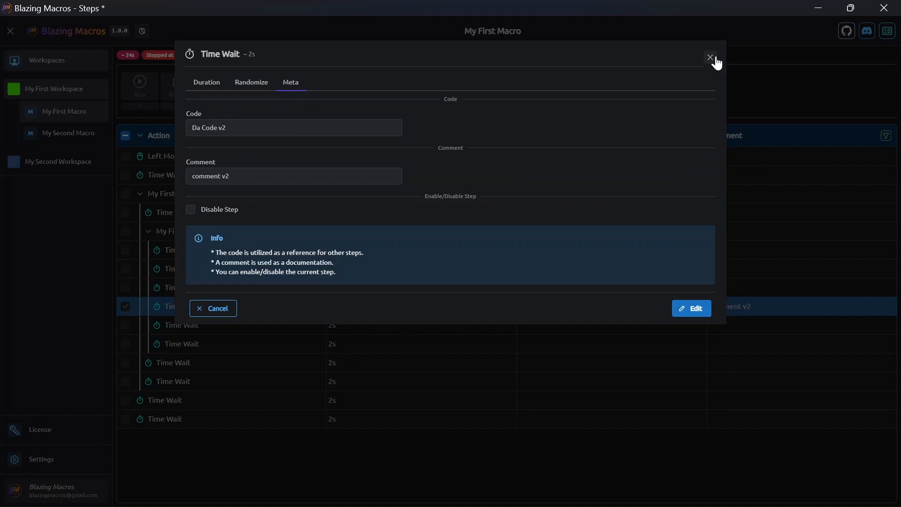
click(711, 58)
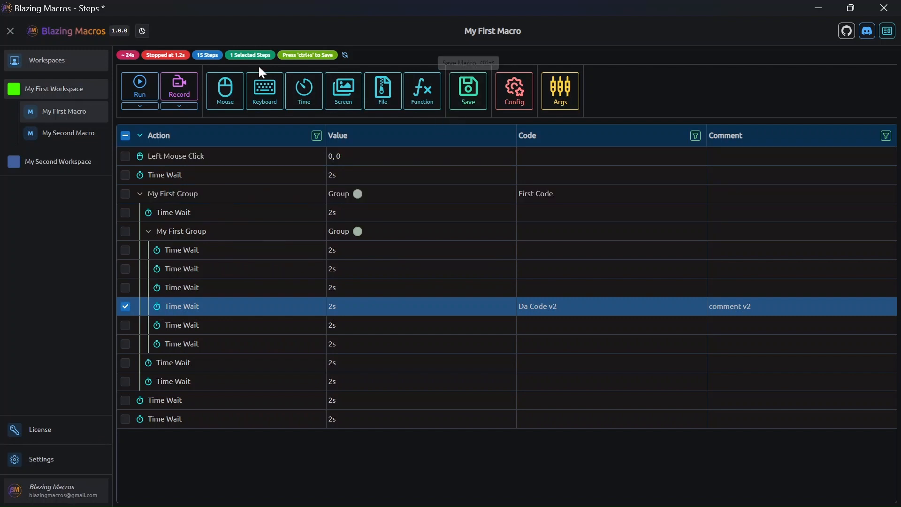
- Save the macro and clear the selection of the Time Wait step
click(466, 90)
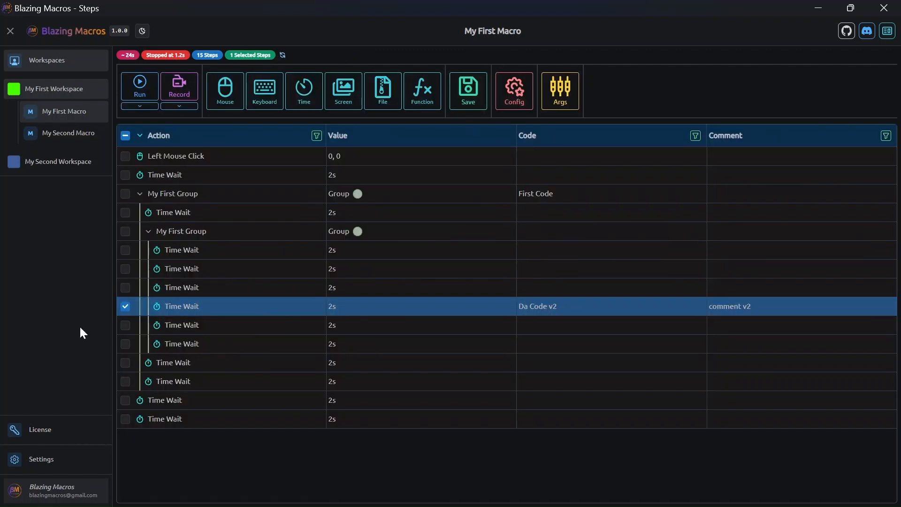
click(126, 307)
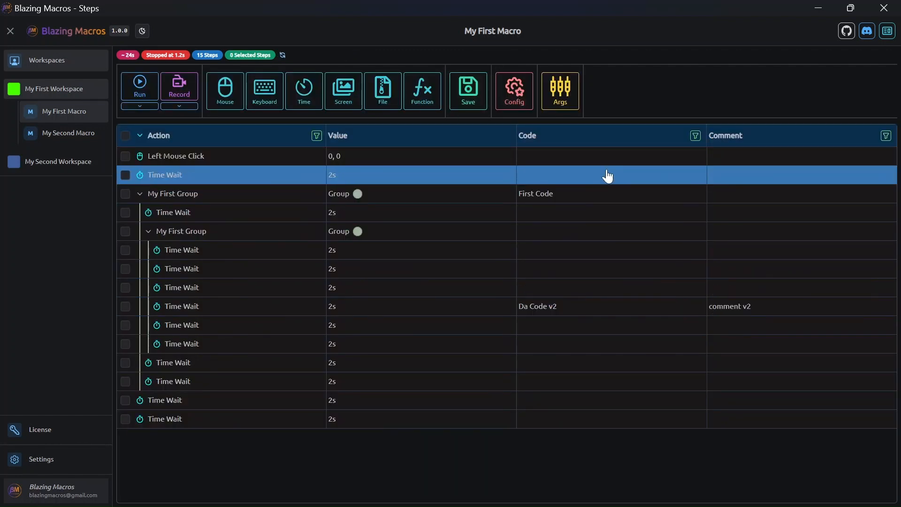